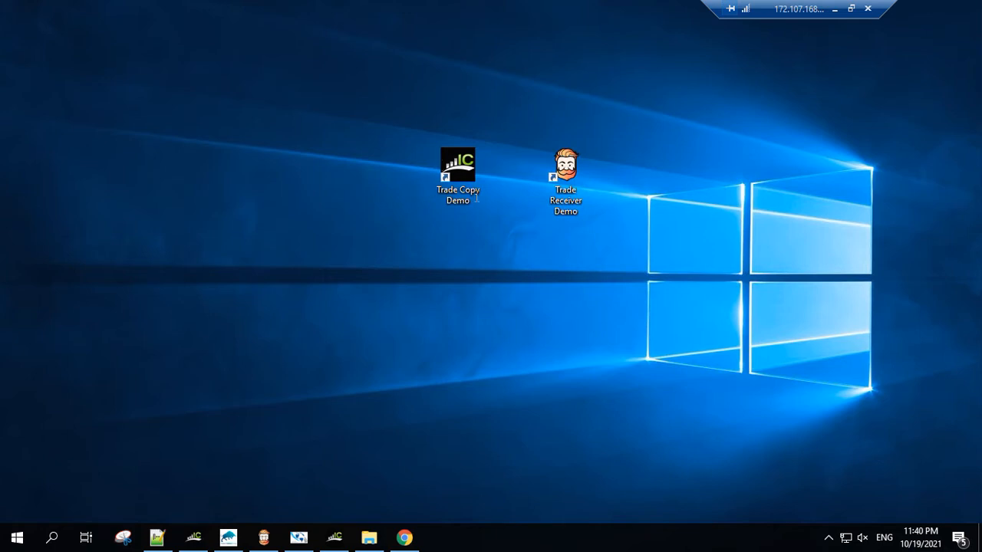
Step: In Chrome, find the FX Blue Personal Trade Copier for MT4 among the FX Blue apps and view its user guide
{"action": "left_click", "coordinate": [404, 538]}
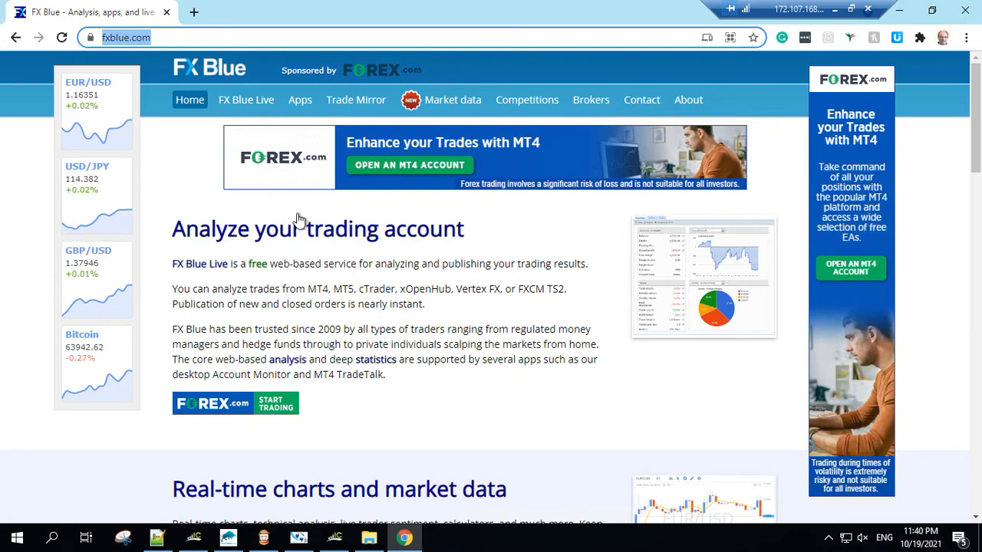
{"action": "left_click", "coordinate": [301, 107]}
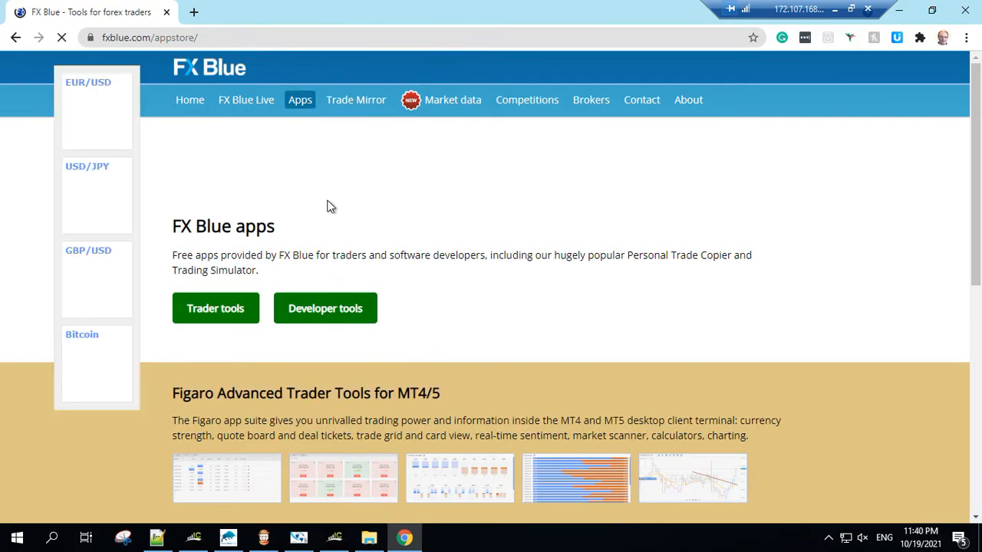
{"action": "scroll", "coordinate": [328, 206], "scroll_direction": "down", "scroll_amount": 1}
{"action": "scroll", "coordinate": [328, 201], "scroll_direction": "down", "scroll_amount": 4}
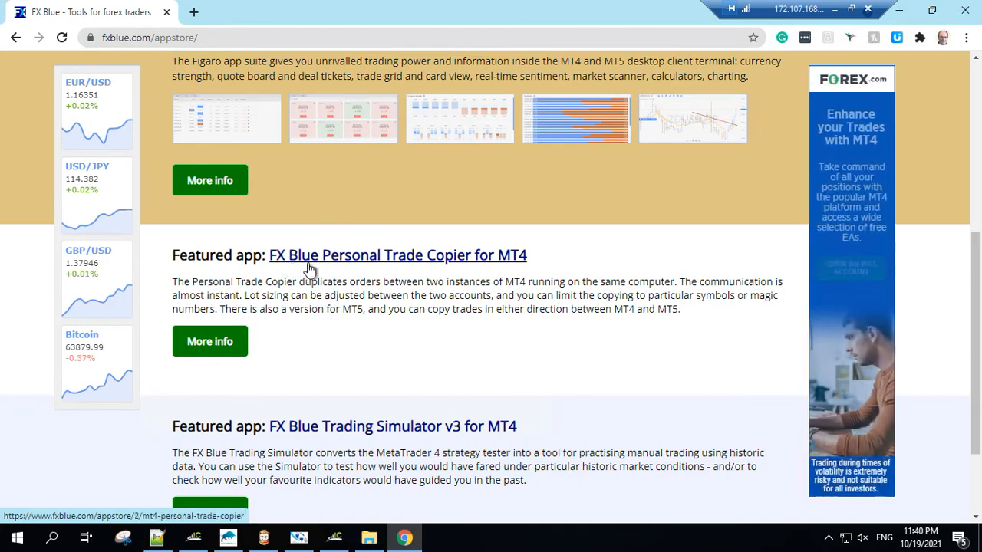
{"action": "left_click", "coordinate": [213, 344]}
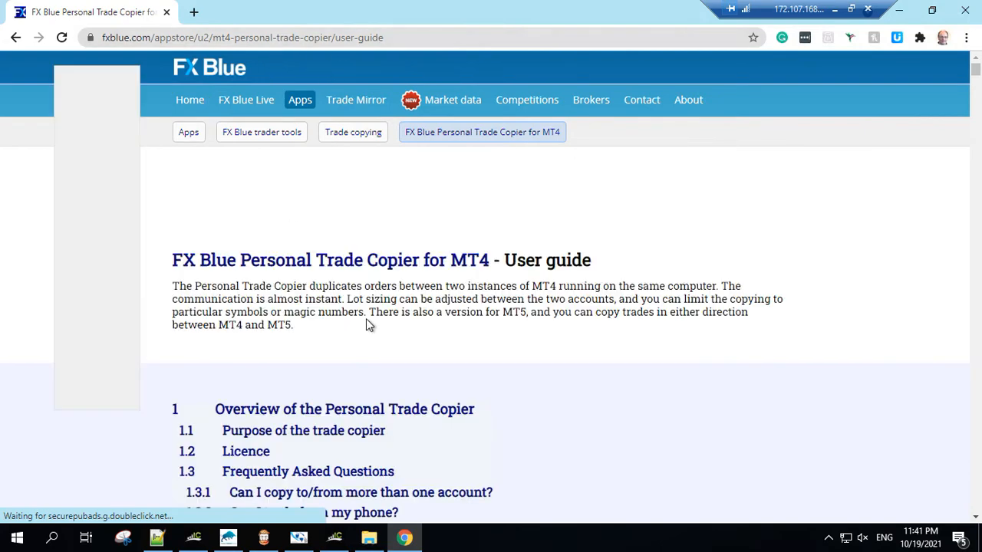
{"action": "scroll", "coordinate": [366, 318], "scroll_direction": "down", "scroll_amount": 2}
{"action": "scroll", "coordinate": [366, 322], "scroll_direction": "up", "scroll_amount": 2}
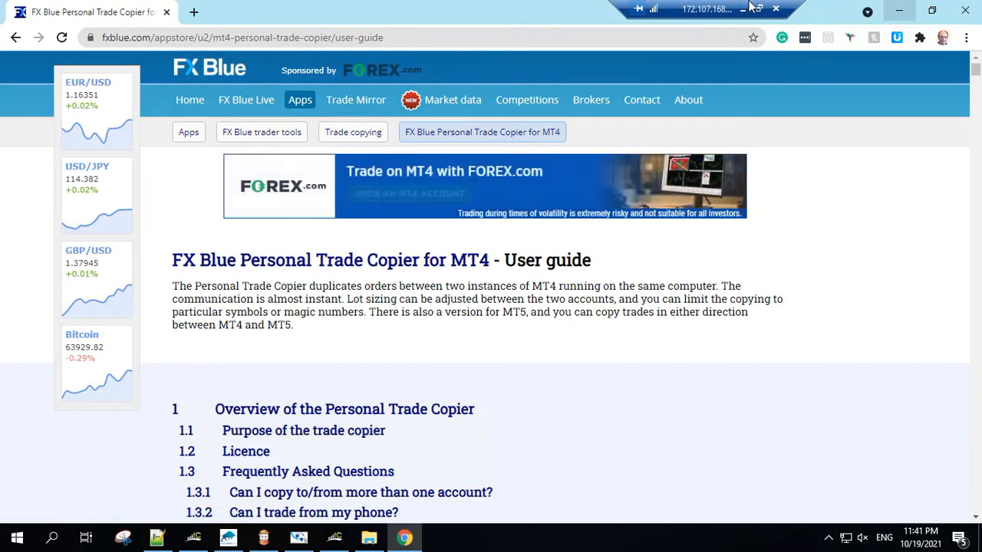
{"action": "left_click", "coordinate": [898, 13]}
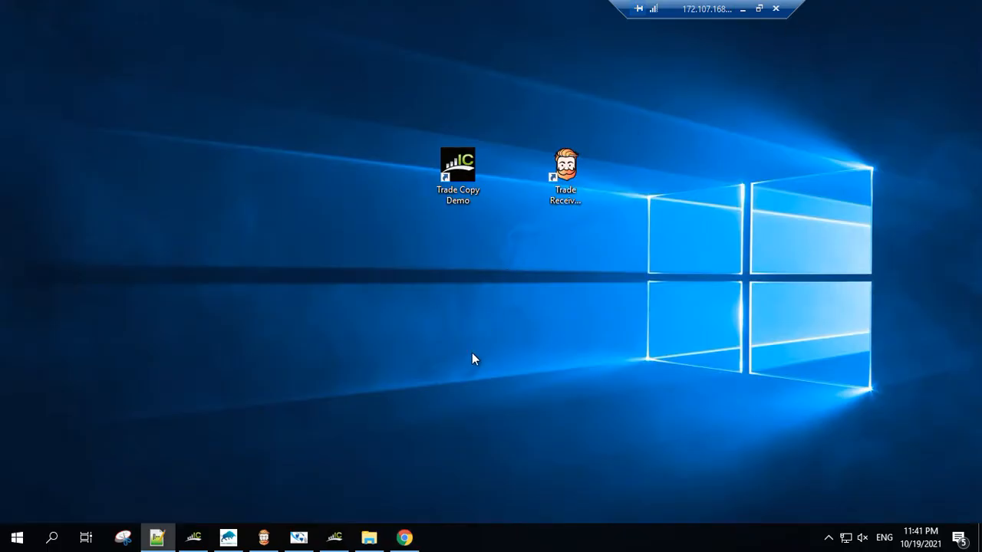
Step: Switch to File Explorer and run the FX Blue Personal Trade Copier for MT4 installer from the downloaded FXBluePersonalTradeCopierforMT4Setup archive
{"action": "left_click", "coordinate": [369, 538]}
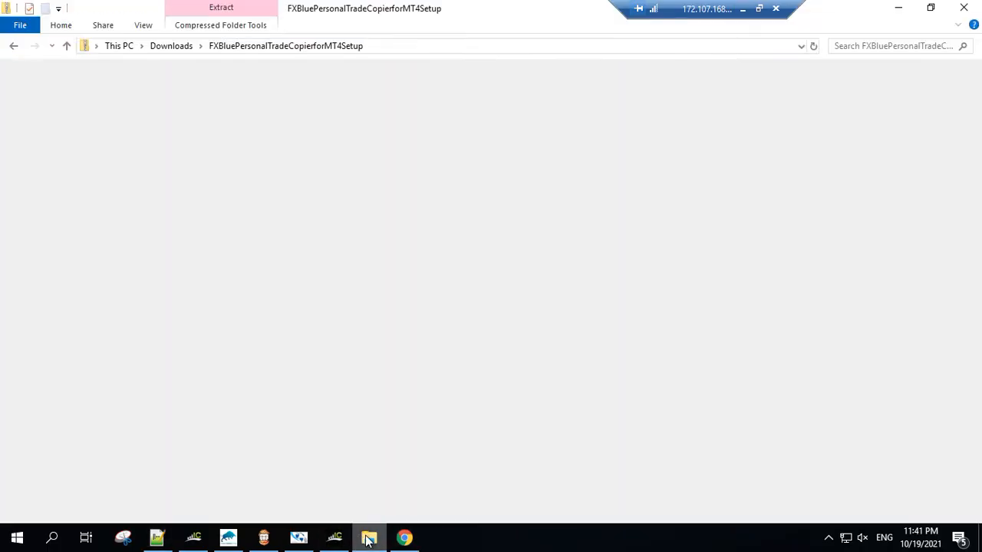
{"action": "left_click", "coordinate": [228, 89]}
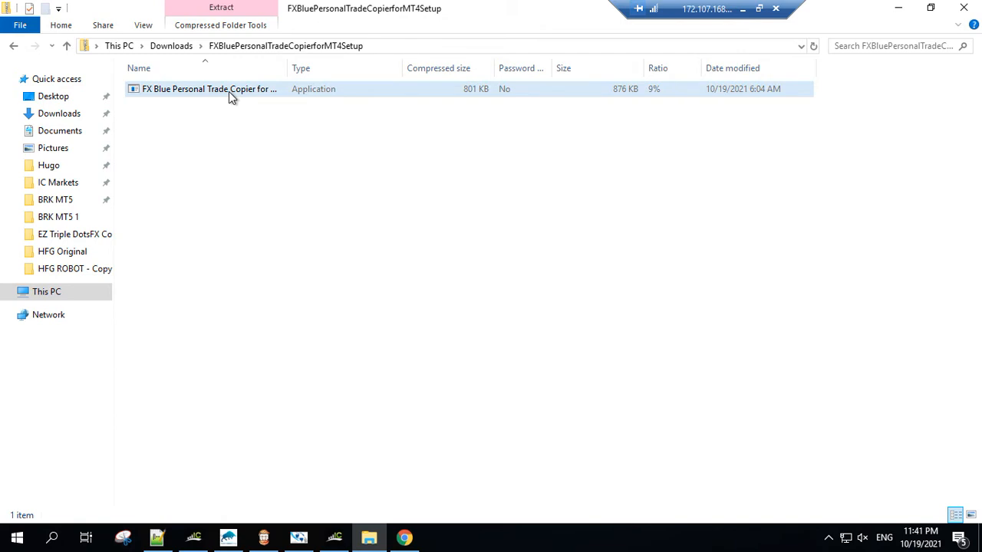
{"action": "double_click", "coordinate": [228, 91]}
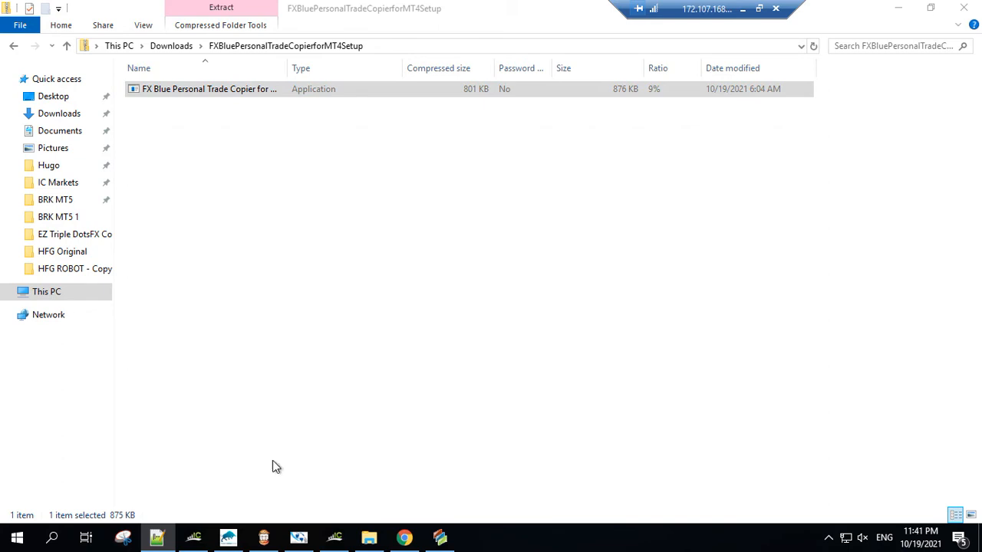
{"action": "left_click", "coordinate": [441, 539]}
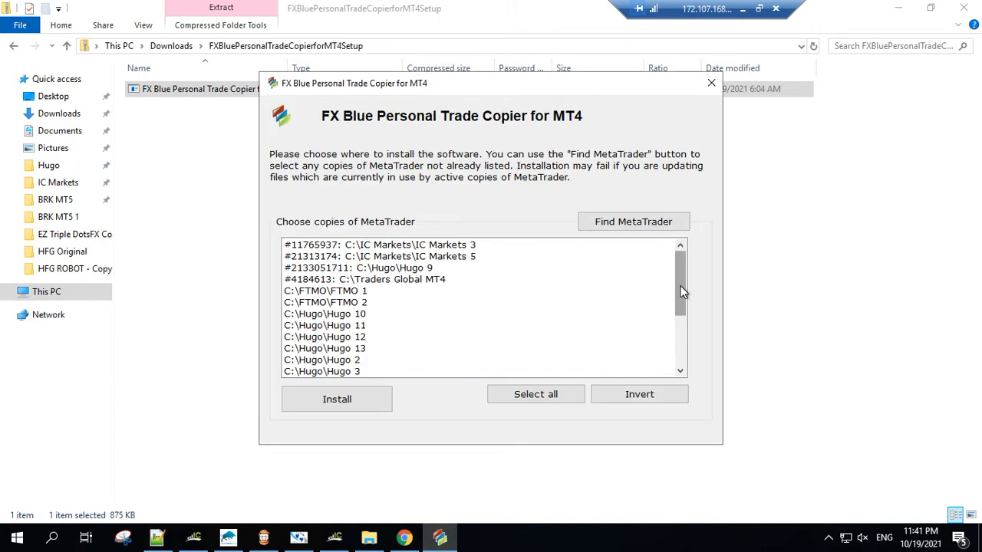
Step: Install the trade copier into the MetaTrader copies C:\Hugo\Hugo 13 and C:\IC Markets\IC Markets 6, and minimize the folder window
{"action": "left_click_drag", "start_coordinate": [683, 291], "coordinate": [689, 311]}
{"action": "left_click", "coordinate": [433, 289]}
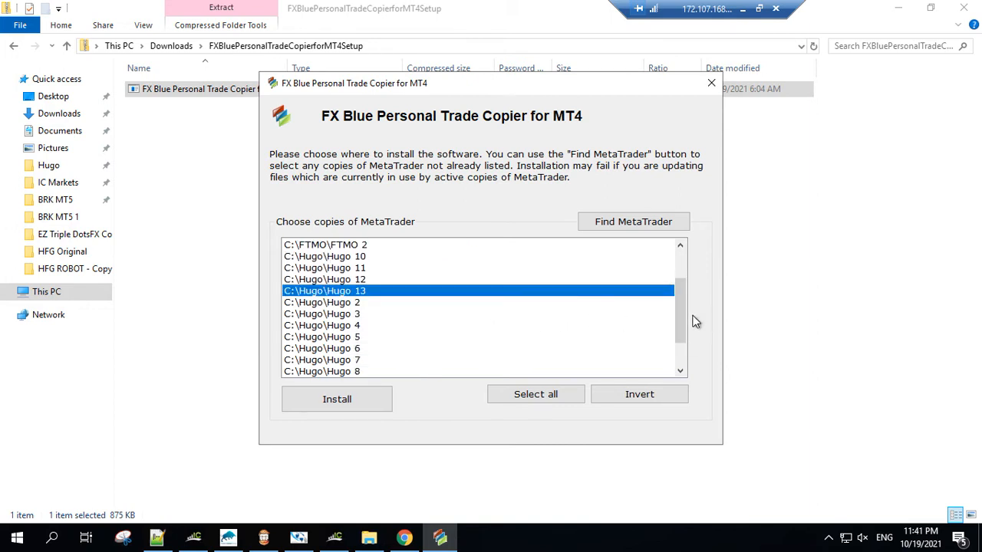
{"action": "left_click_drag", "start_coordinate": [681, 300], "coordinate": [679, 340]}
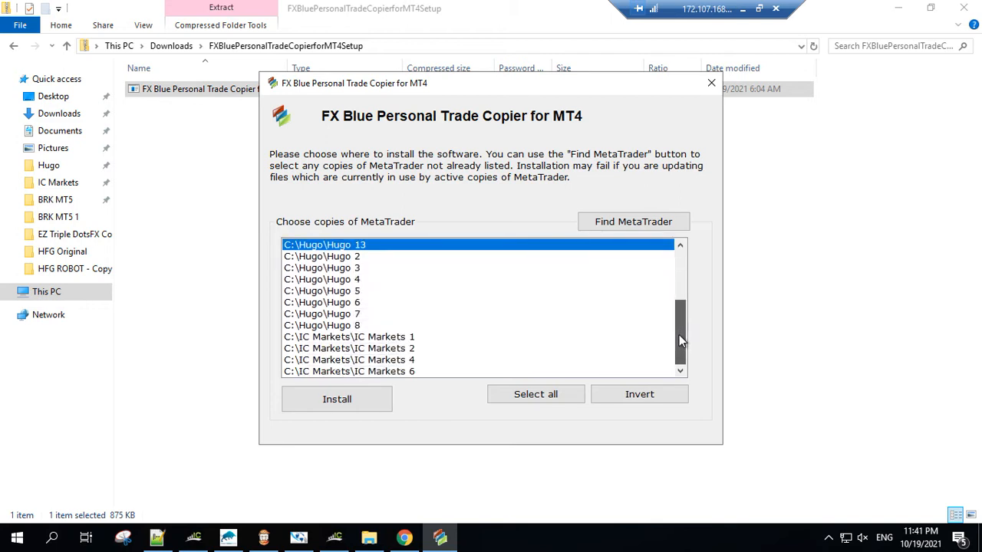
{"action": "left_click", "coordinate": [424, 371]}
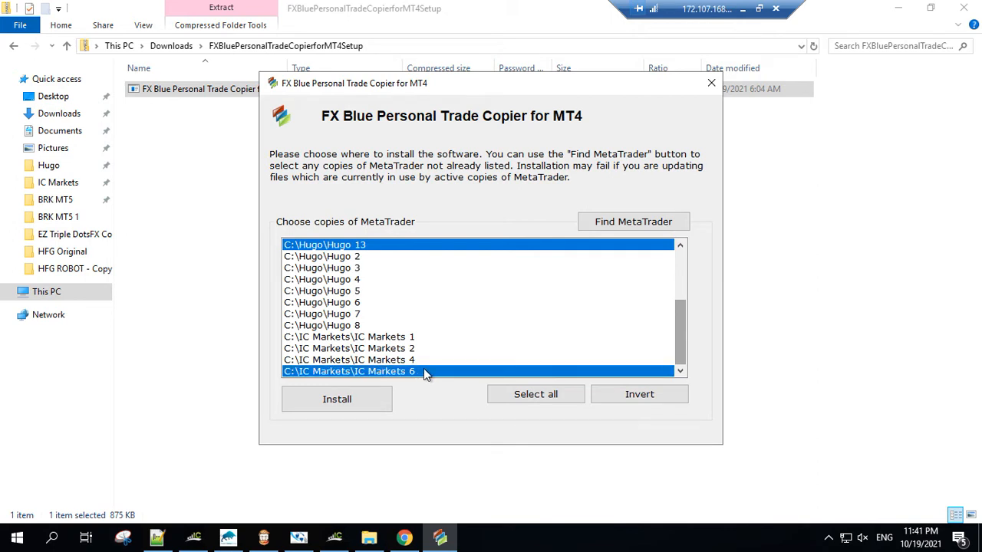
{"action": "left_click", "coordinate": [363, 397]}
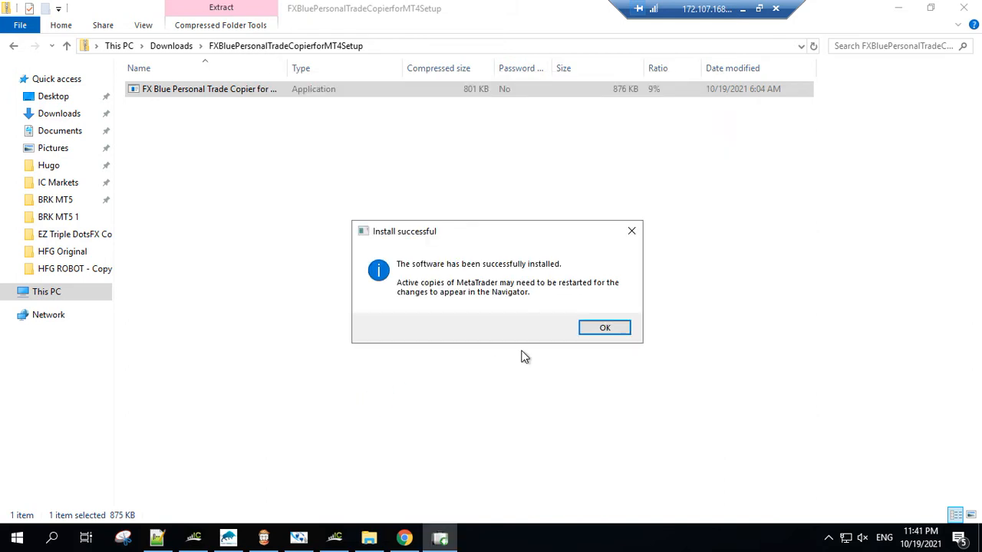
{"action": "left_click", "coordinate": [606, 331]}
{"action": "left_click", "coordinate": [606, 331]}
{"action": "left_click", "coordinate": [896, 11]}
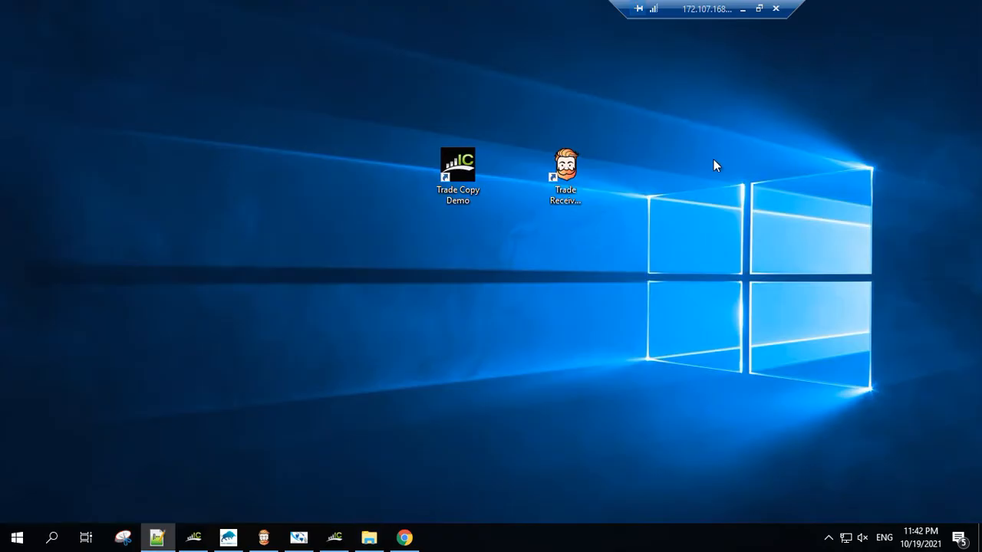
Step: Launch the Trade Copy Demo terminal from the desktop and close its four default charts
{"action": "double_click", "coordinate": [464, 187]}
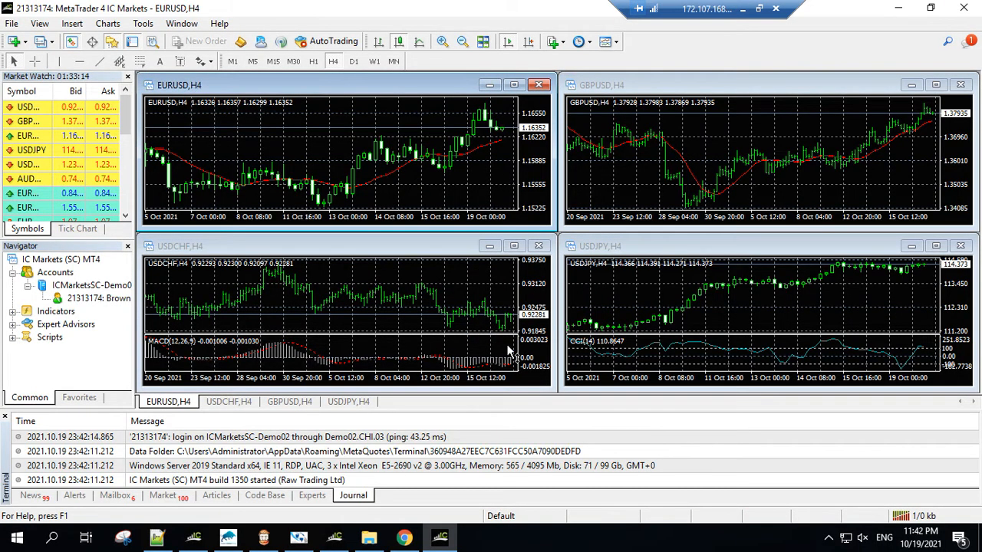
{"action": "left_click", "coordinate": [539, 246]}
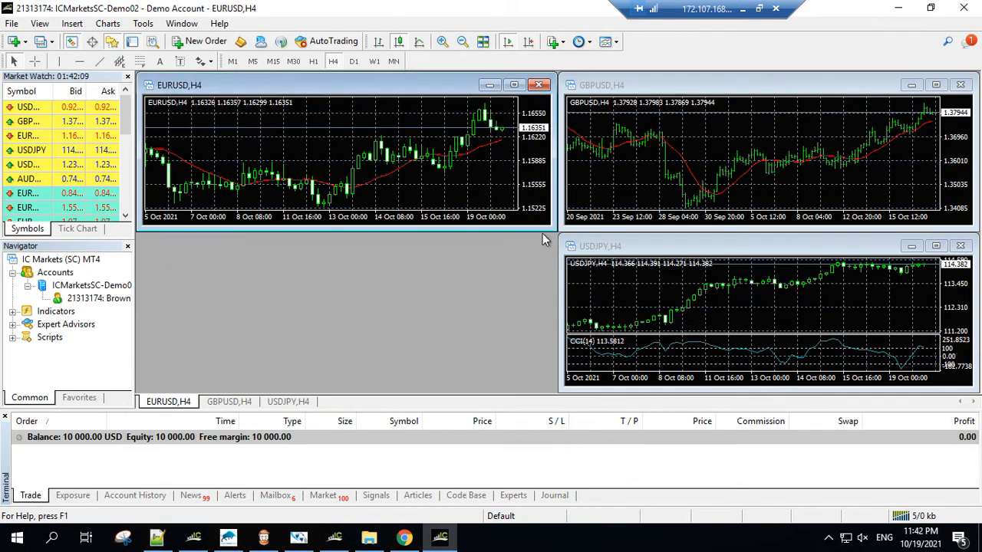
{"action": "left_click", "coordinate": [541, 85]}
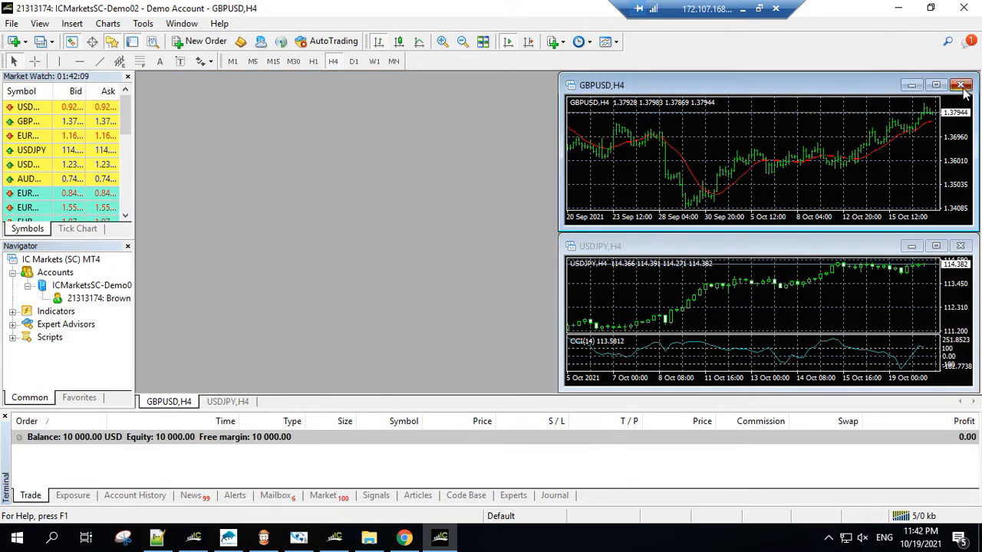
{"action": "left_click", "coordinate": [961, 85]}
{"action": "left_click", "coordinate": [960, 246]}
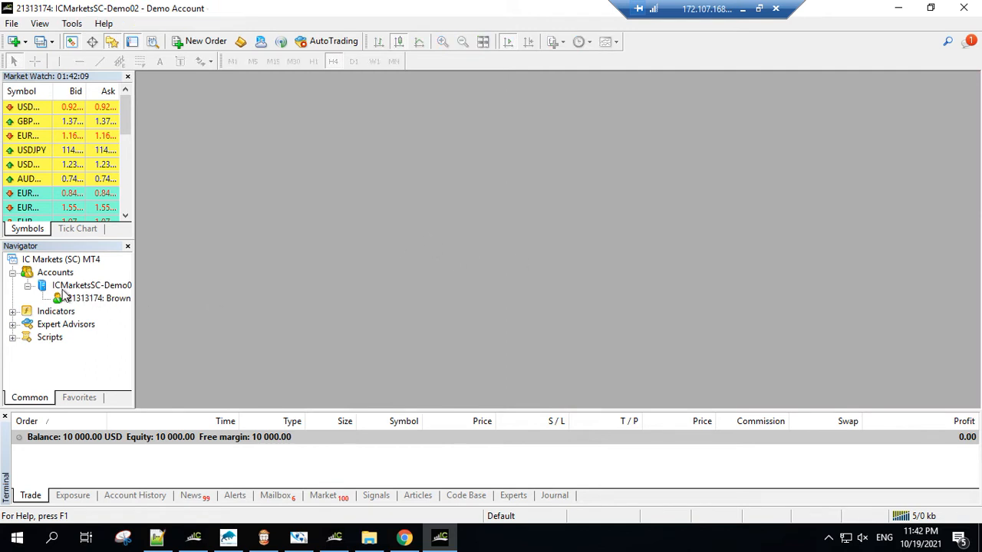
Step: Expand the Expert Advisors list in a widened Navigator and open a maximized GBPUSD chart
{"action": "left_click", "coordinate": [12, 324]}
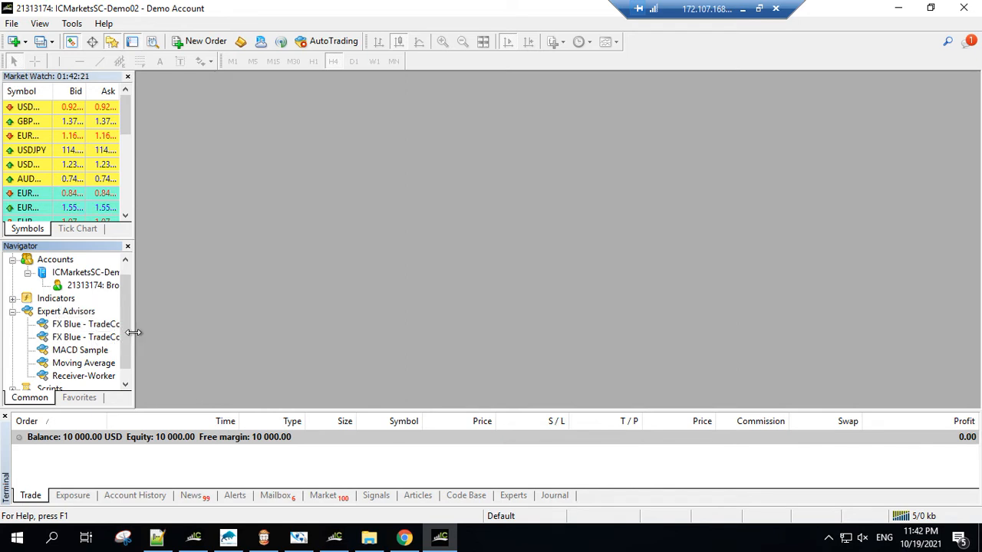
{"action": "left_click_drag", "start_coordinate": [132, 332], "coordinate": [171, 331]}
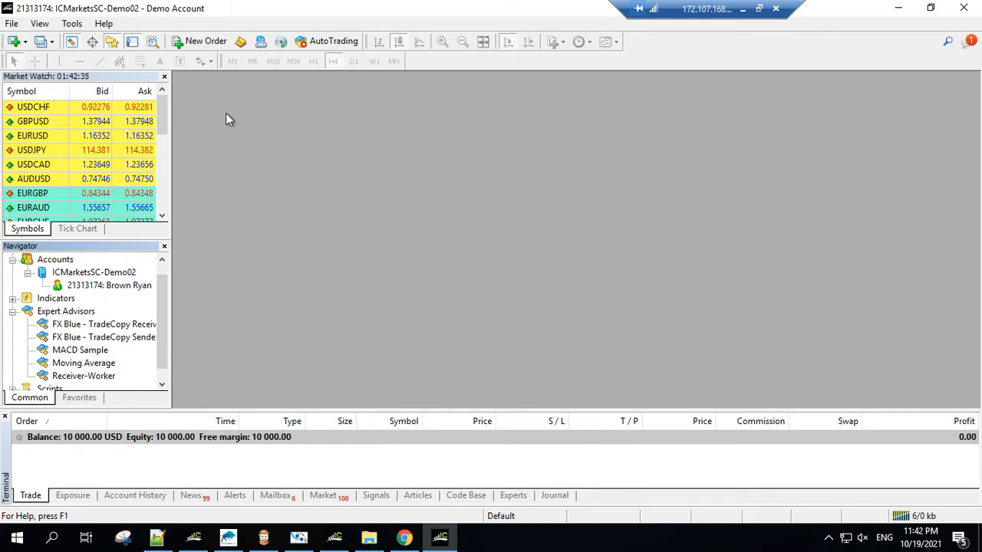
{"action": "left_click", "coordinate": [58, 124]}
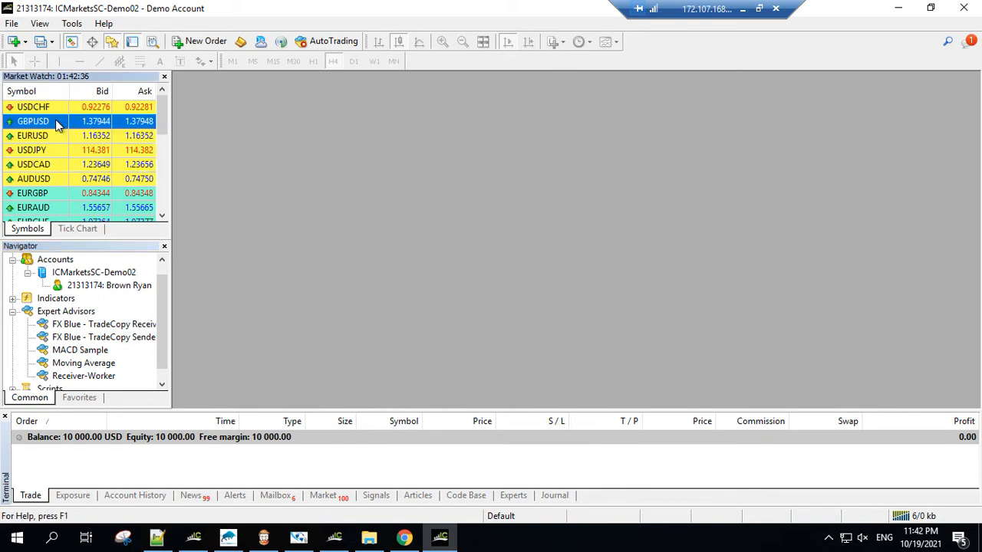
{"action": "right_click", "coordinate": [55, 123]}
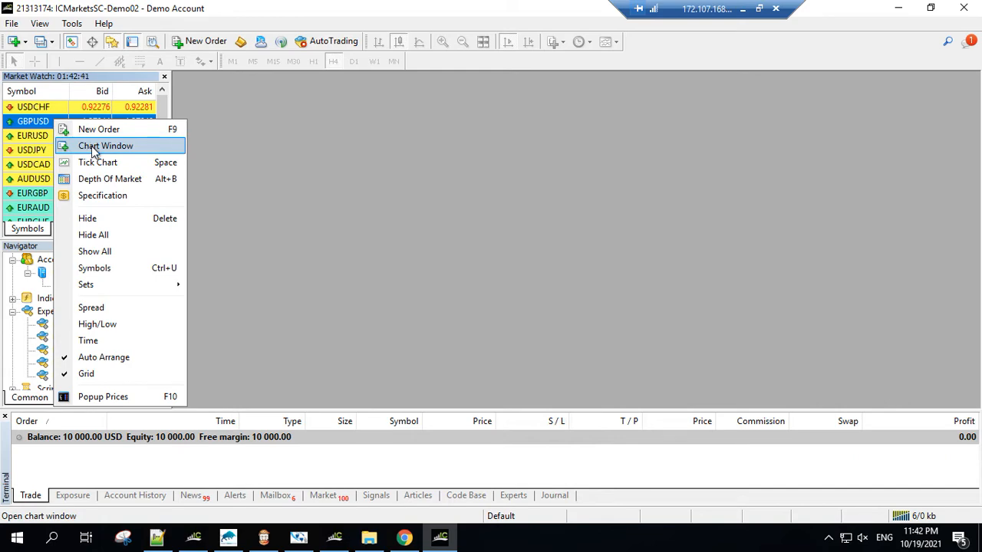
{"action": "left_click", "coordinate": [94, 151]}
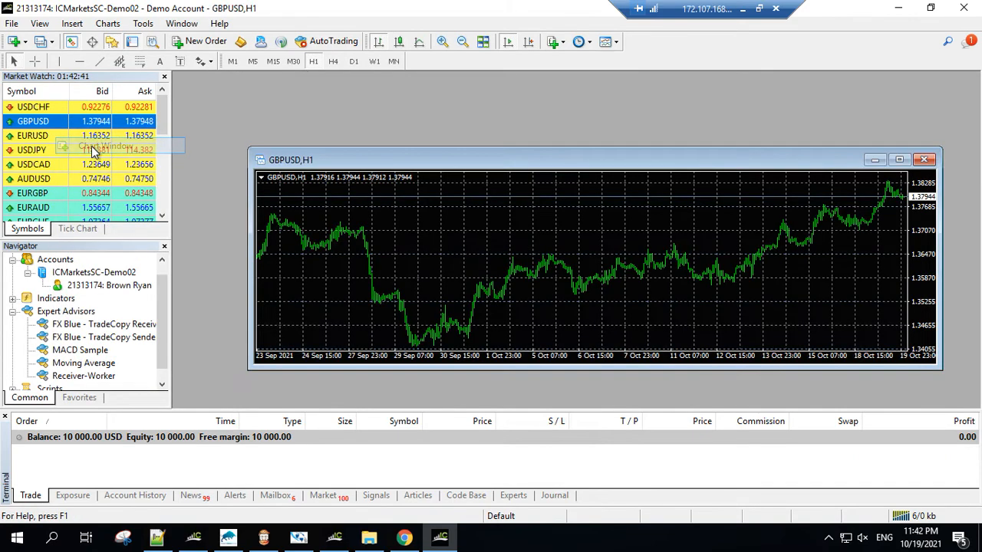
{"action": "double_click", "coordinate": [458, 162]}
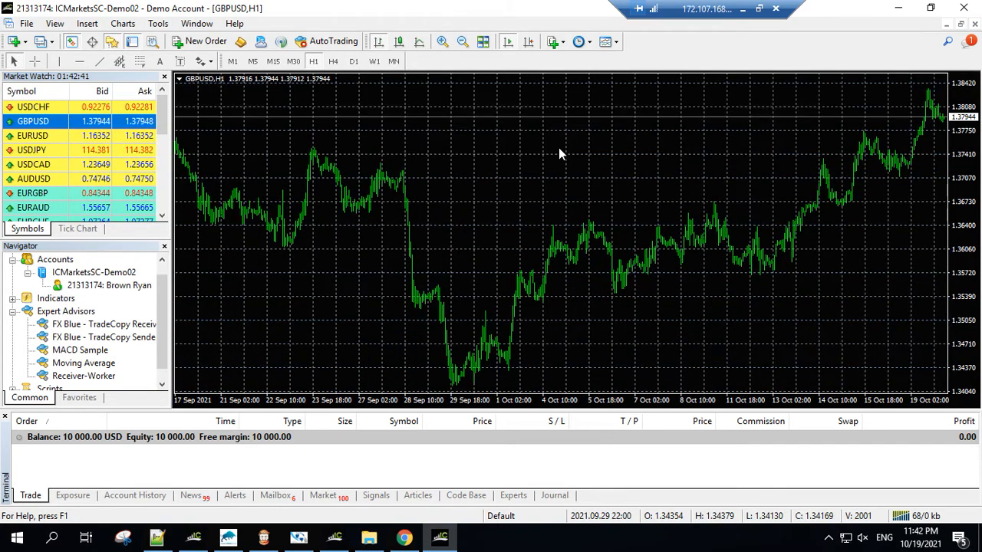
Step: Attach the FX Blue - TradeCopy Sender expert advisor to the GBPUSD chart
{"action": "left_click", "coordinate": [134, 337]}
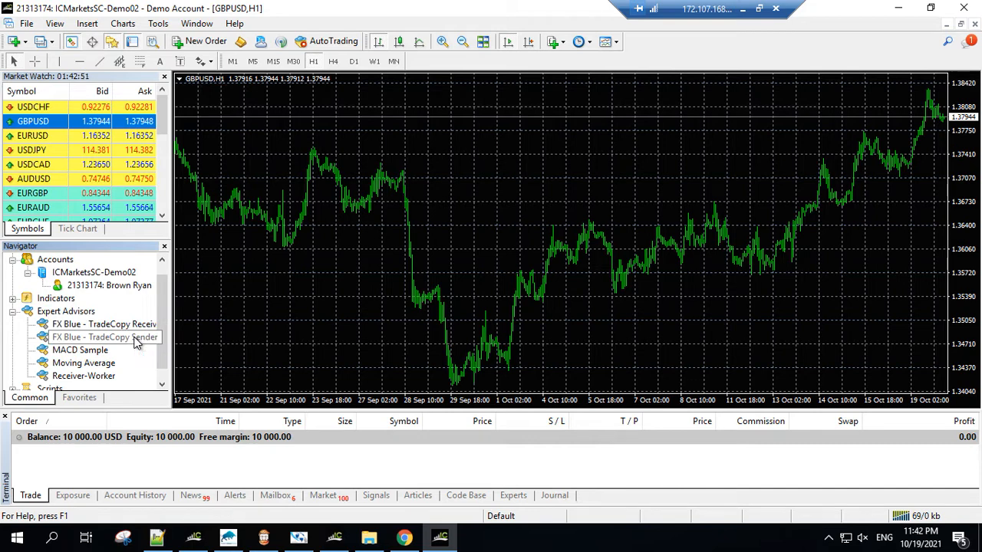
{"action": "scroll", "coordinate": [160, 306], "scroll_direction": "up", "scroll_amount": 1}
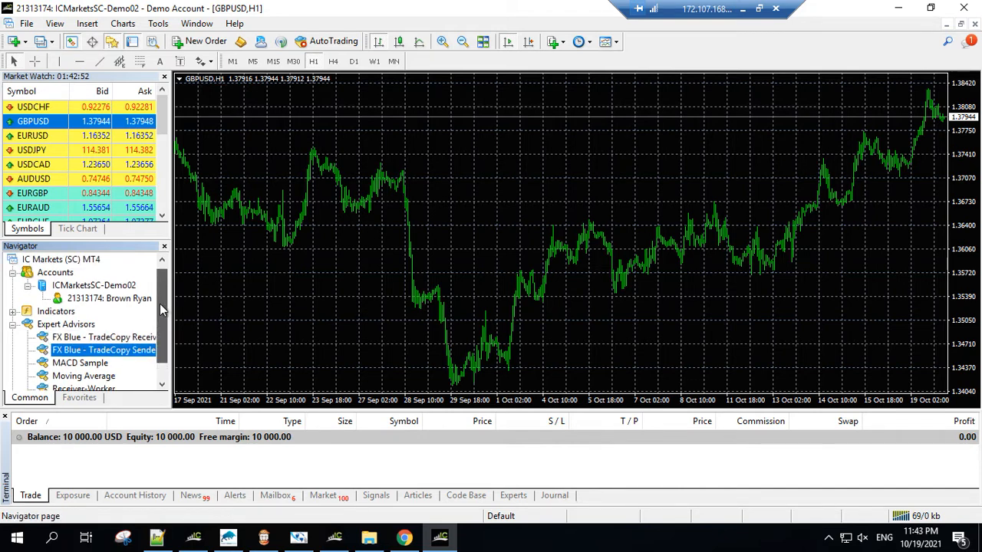
{"action": "left_click_drag", "start_coordinate": [160, 304], "coordinate": [159, 324]}
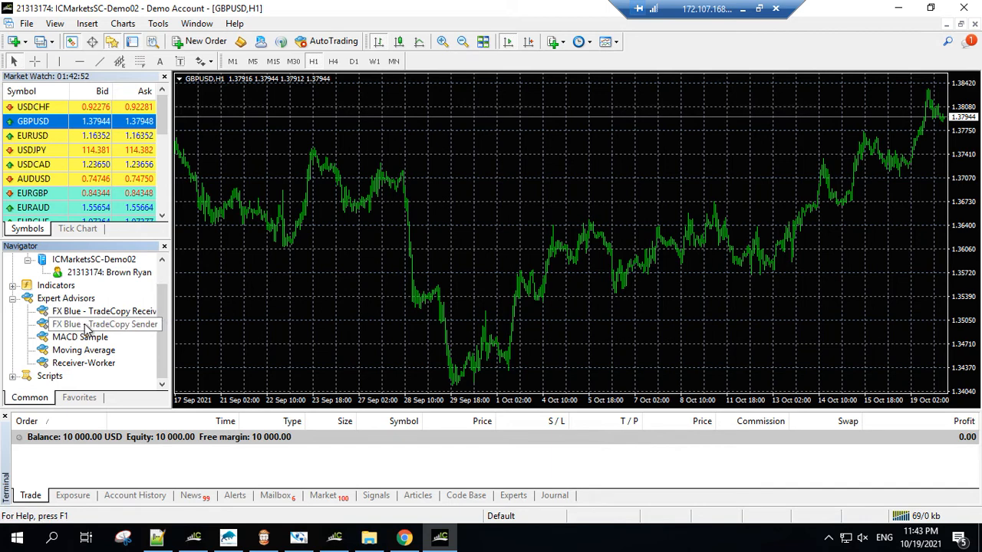
{"action": "left_click_drag", "start_coordinate": [86, 328], "coordinate": [339, 258]}
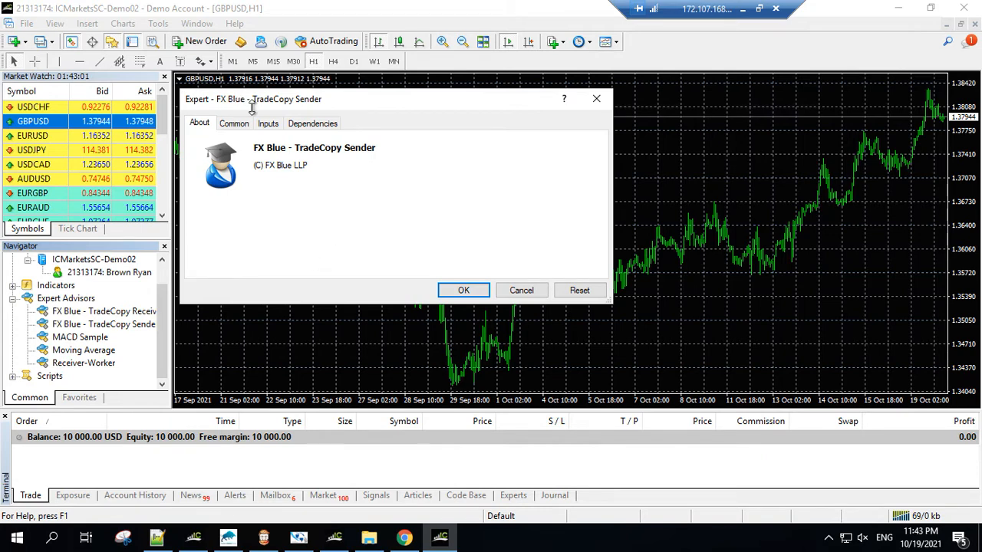
Step: Allow live trading, DLL imports and modification of Signals settings for the TradeCopy Sender
{"action": "left_click", "coordinate": [234, 124]}
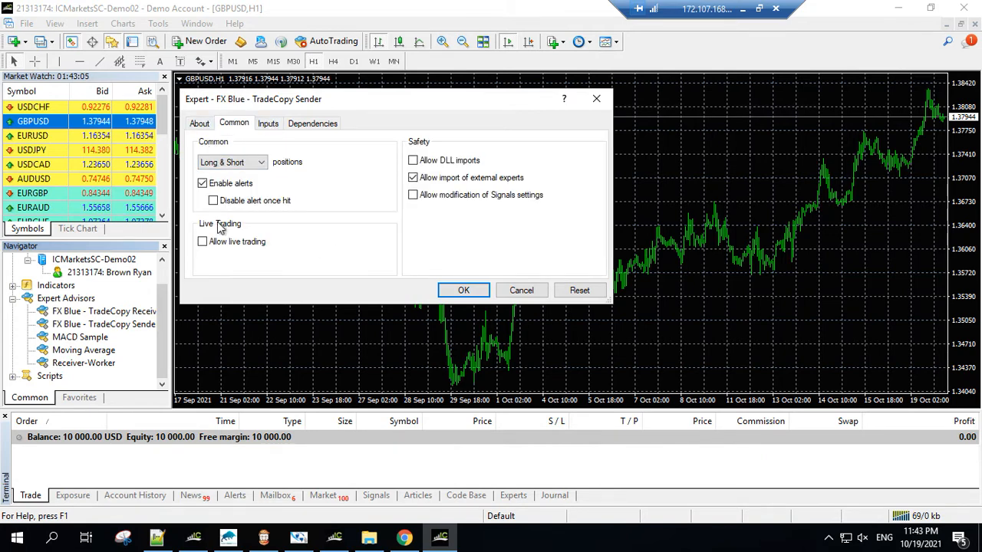
{"action": "left_click", "coordinate": [228, 244]}
{"action": "left_click", "coordinate": [427, 163]}
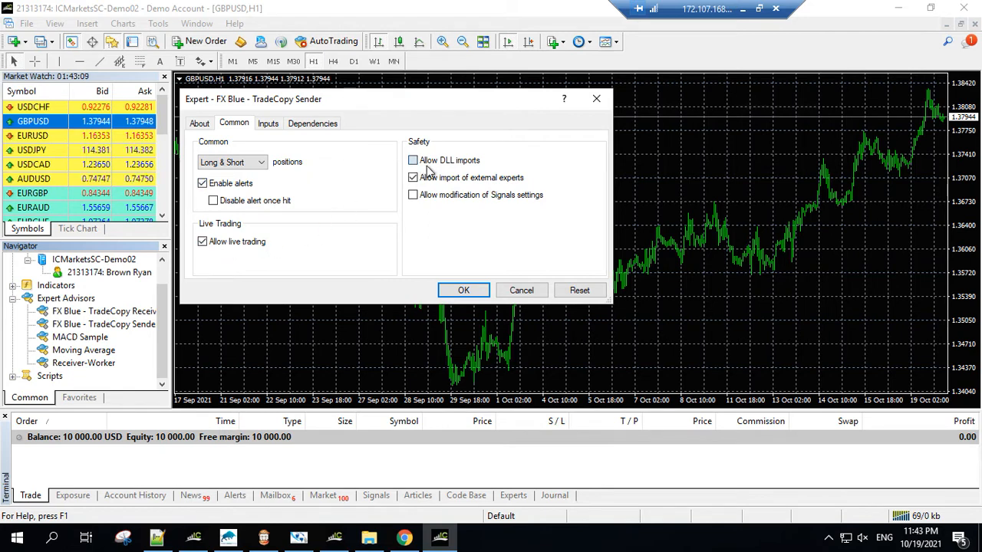
{"action": "left_click", "coordinate": [458, 197]}
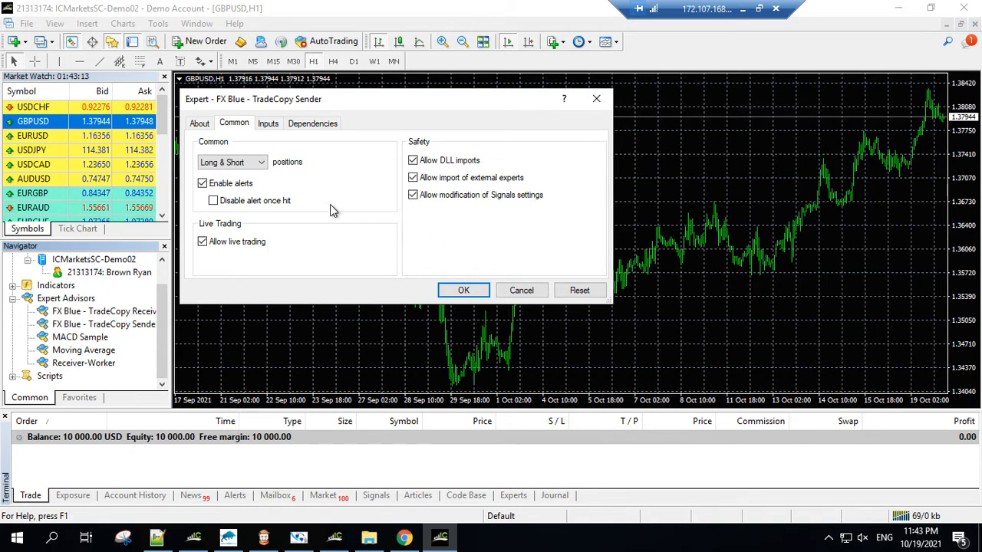
Step: Review the TradeCopy Sender's inputs, consult the FX Blue user guide in Chrome, and apply the expert's settings
{"action": "left_click", "coordinate": [269, 124]}
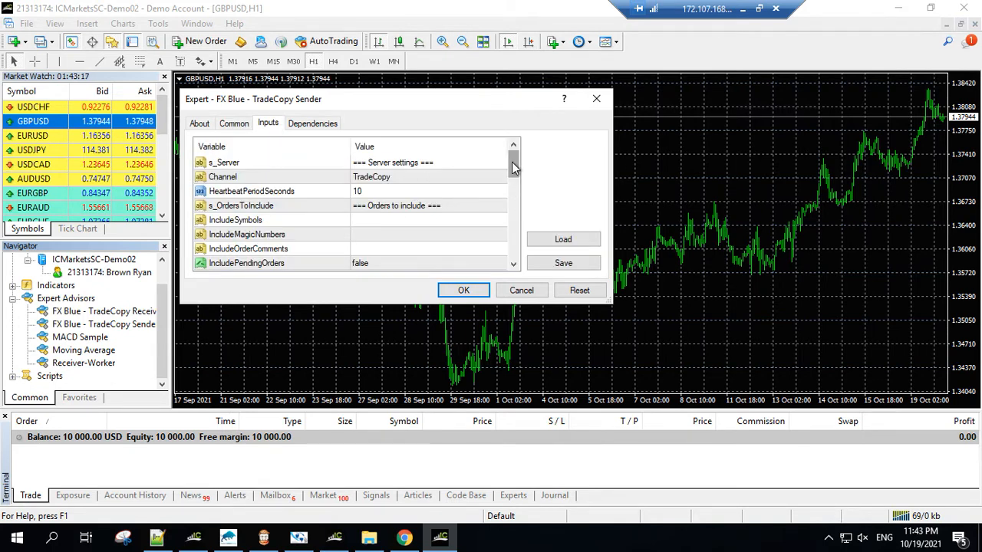
{"action": "left_click_drag", "start_coordinate": [515, 165], "coordinate": [515, 252]}
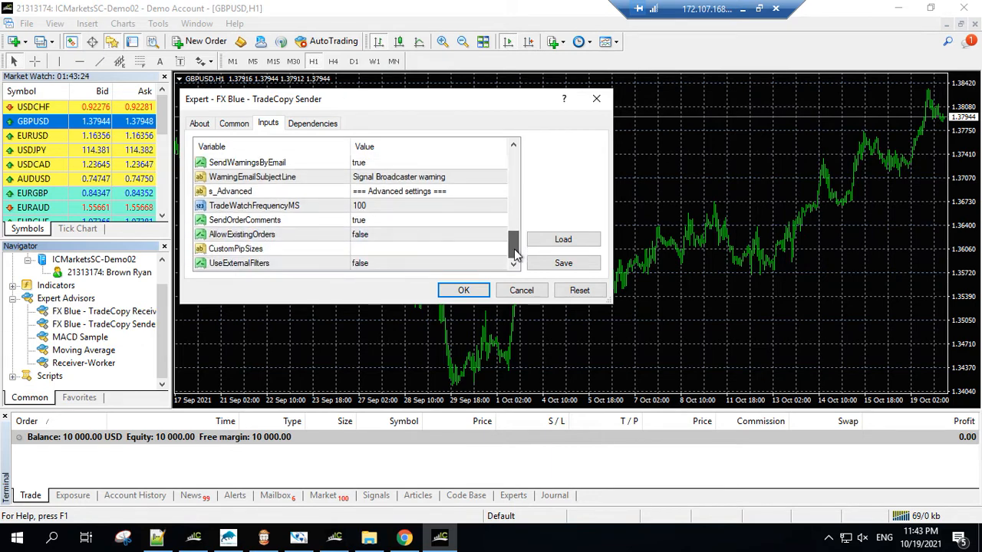
{"action": "left_click", "coordinate": [406, 539]}
{"action": "scroll", "coordinate": [374, 285], "scroll_direction": "down", "scroll_amount": 1}
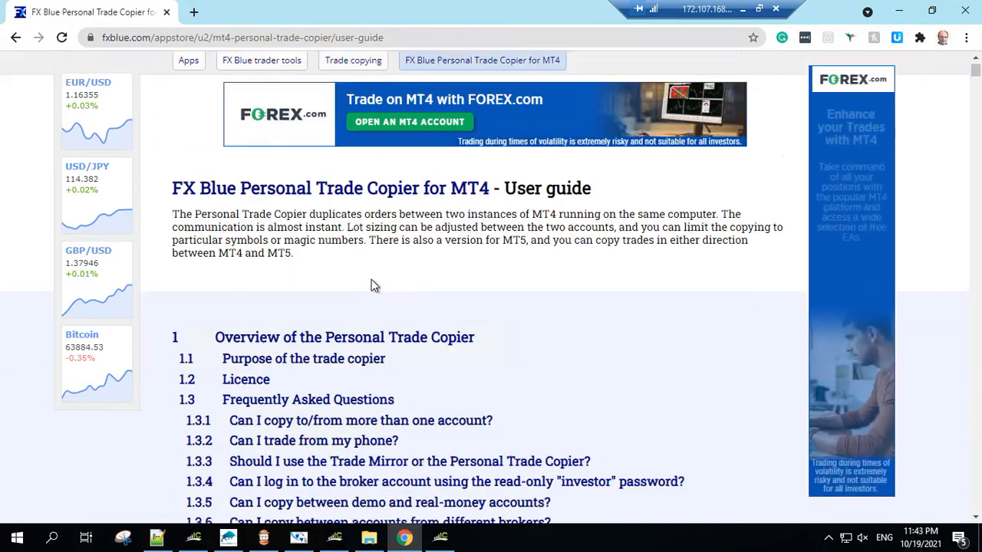
{"action": "scroll", "coordinate": [373, 284], "scroll_direction": "down", "scroll_amount": 6}
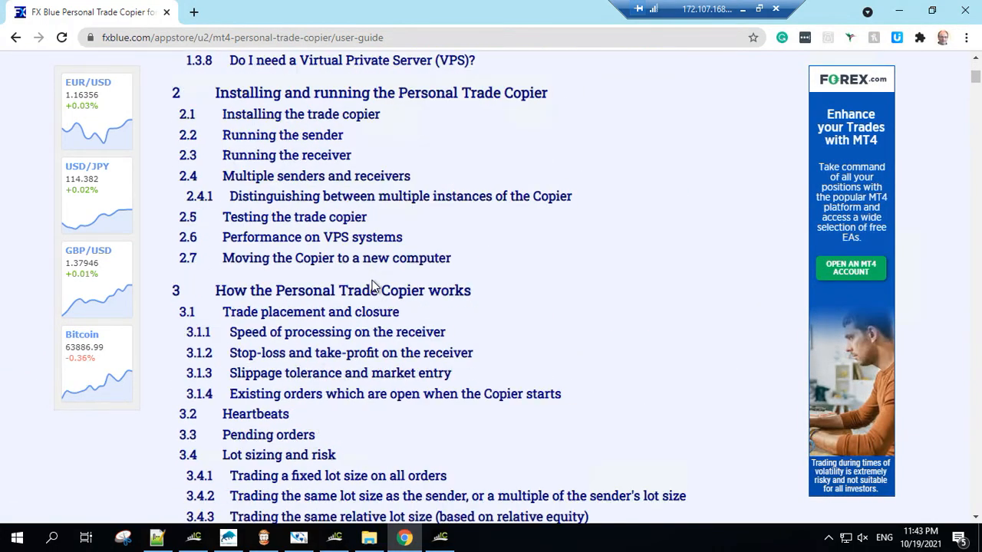
{"action": "scroll", "coordinate": [379, 285], "scroll_direction": "up", "scroll_amount": 7}
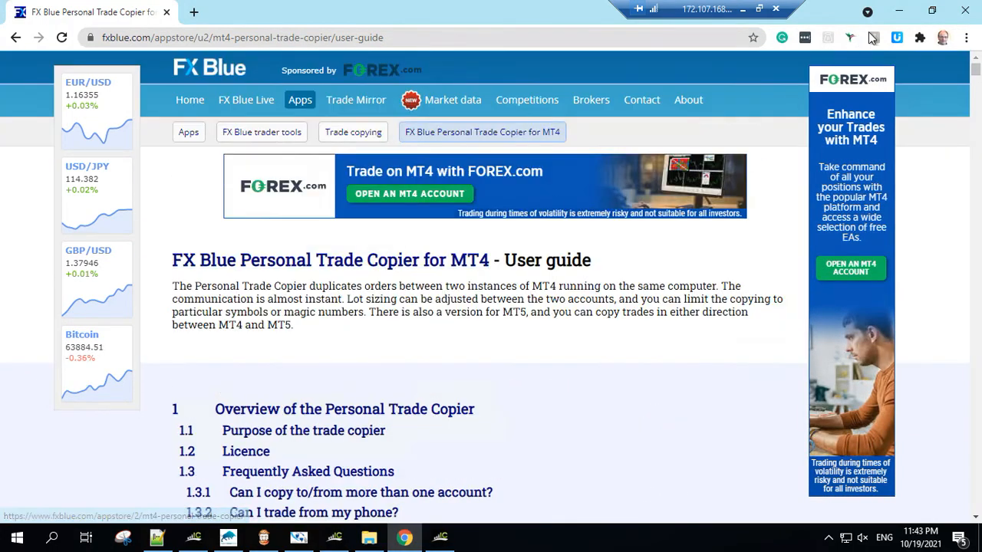
{"action": "left_click", "coordinate": [898, 11]}
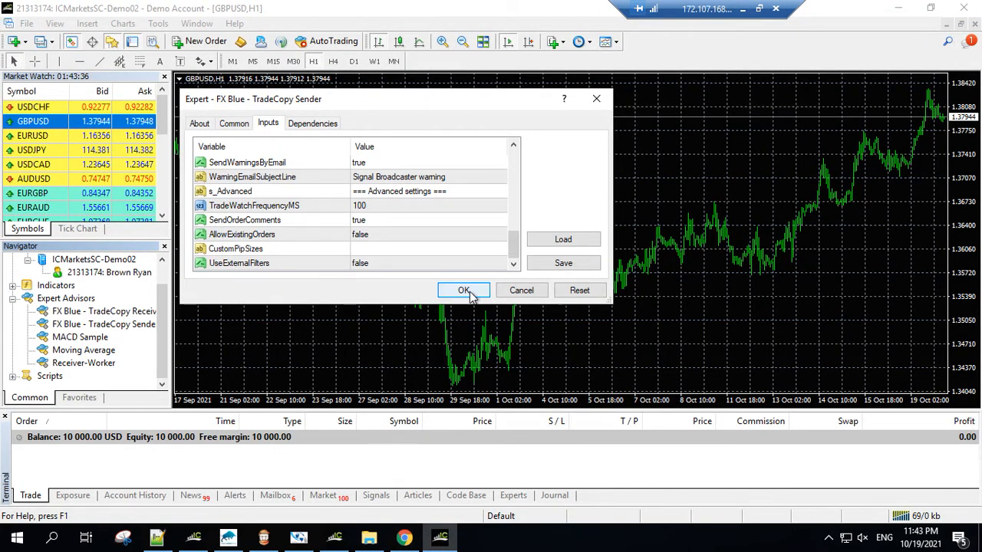
{"action": "left_click", "coordinate": [465, 292]}
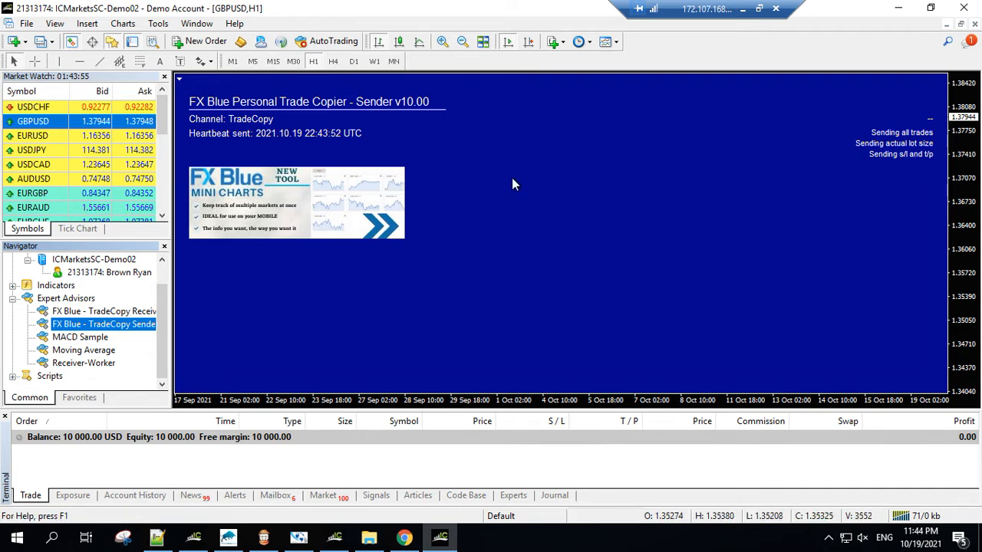
Step: Minimize the sender terminal, launch the Trade Receiver terminal from the desktop and close its four default charts
{"action": "left_click", "coordinate": [896, 12]}
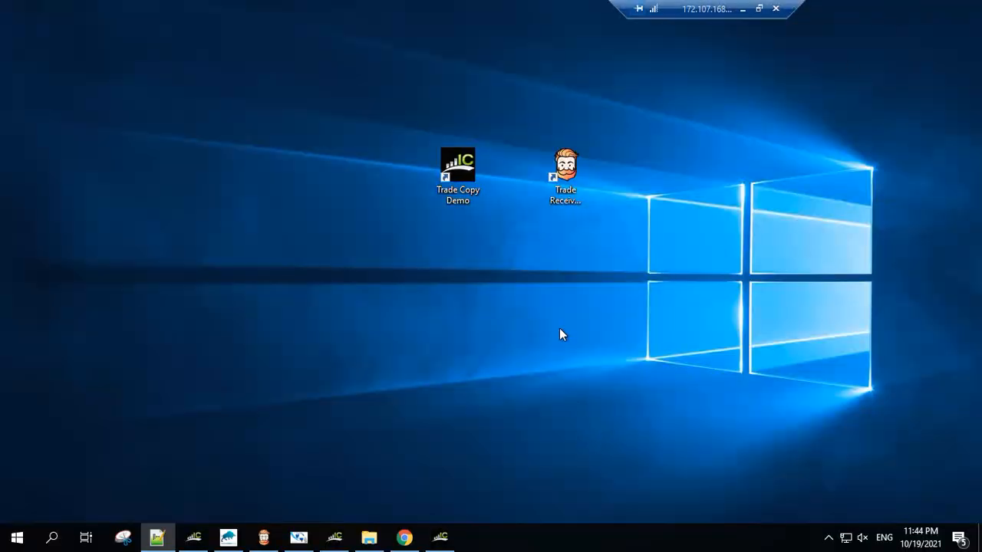
{"action": "double_click", "coordinate": [568, 184]}
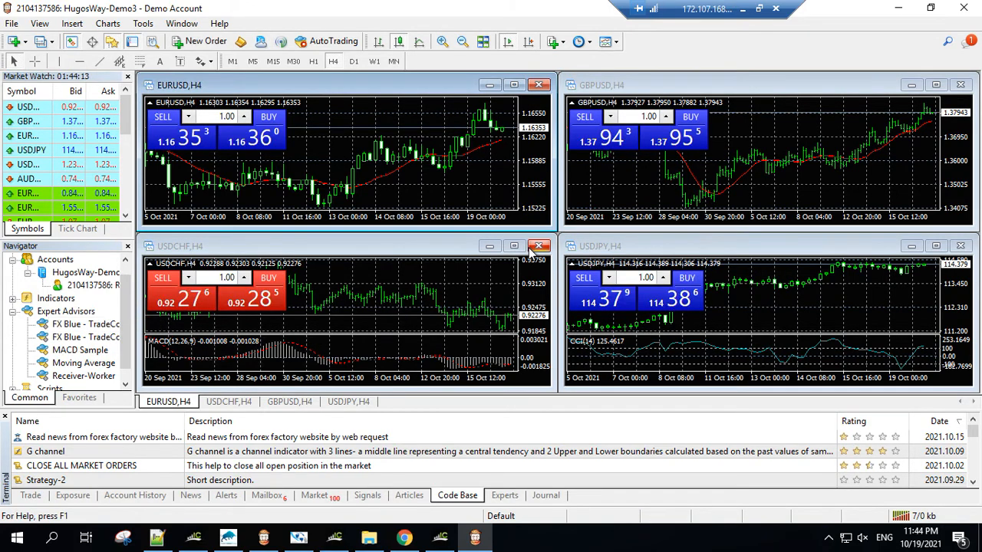
{"action": "left_click", "coordinate": [538, 246]}
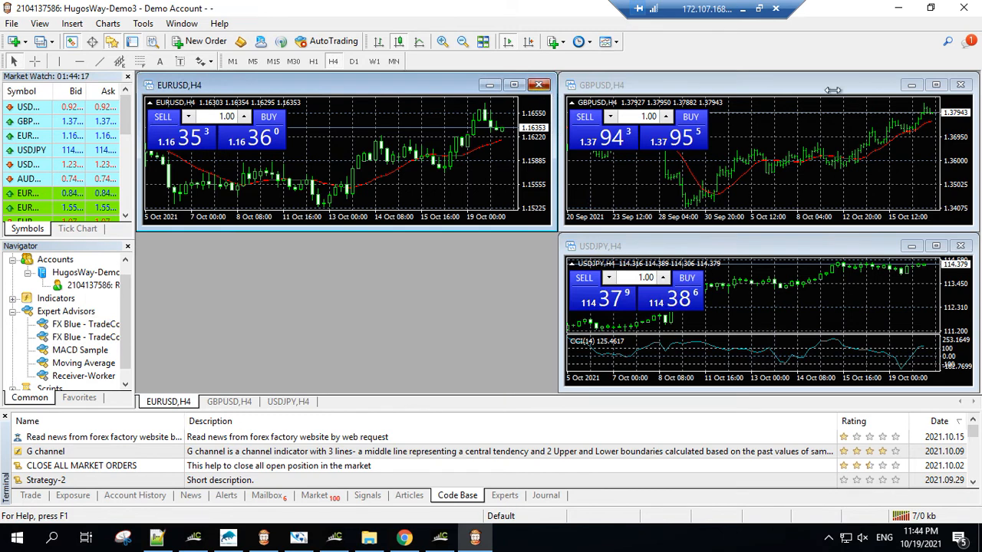
{"action": "left_click", "coordinate": [538, 84]}
{"action": "left_click", "coordinate": [968, 84]}
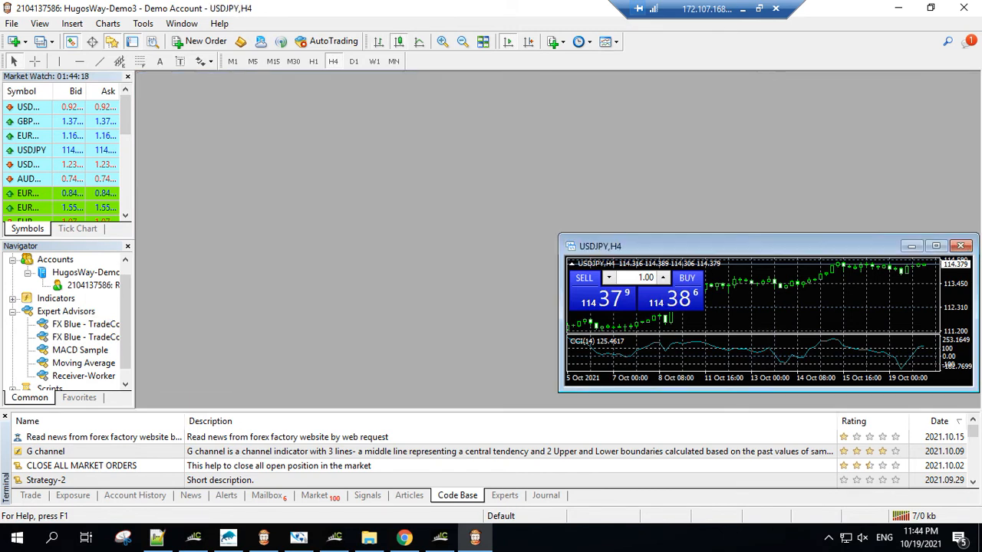
{"action": "left_click", "coordinate": [960, 246]}
Step: Open a GBPUSD chart in the receiver terminal and maximize it
{"action": "left_click", "coordinate": [32, 124]}
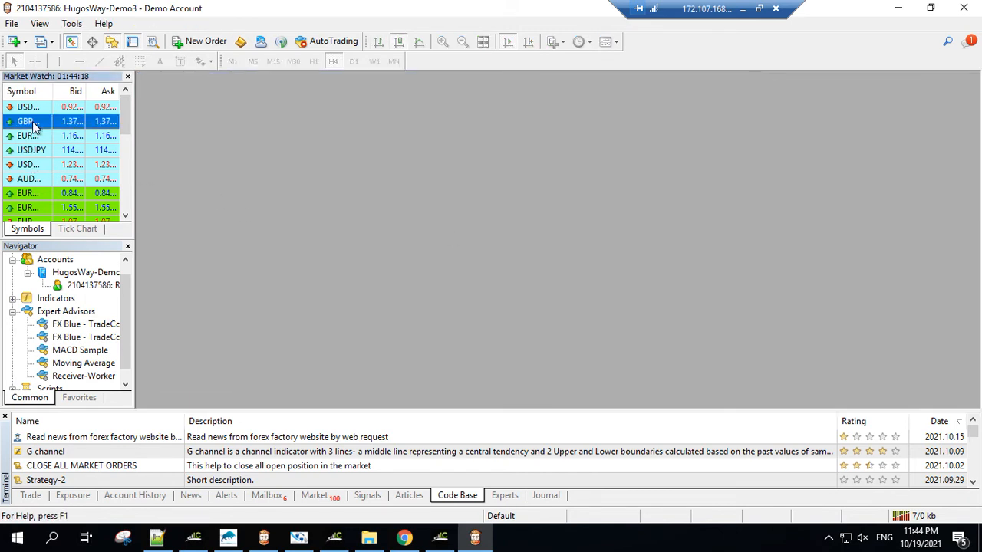
{"action": "right_click", "coordinate": [32, 125]}
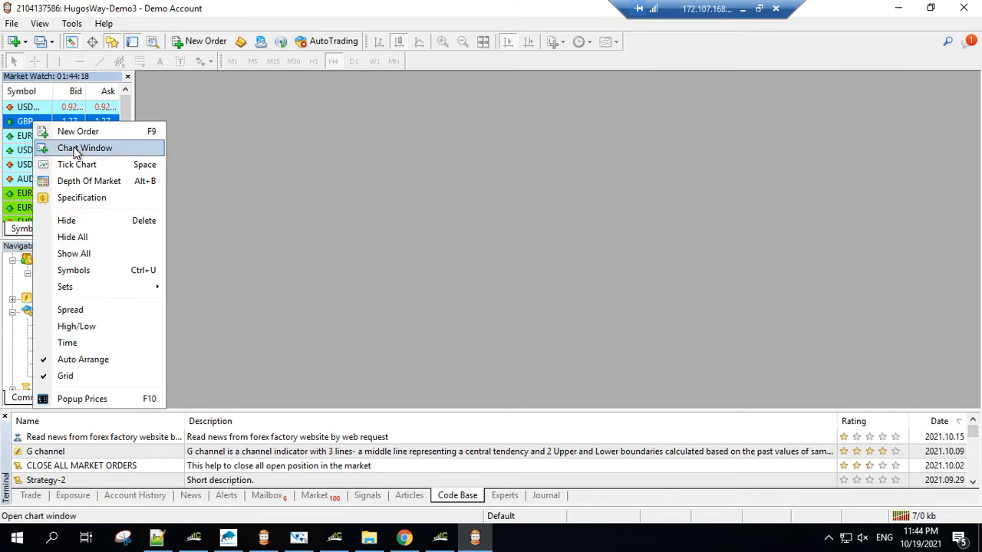
{"action": "left_click", "coordinate": [77, 150]}
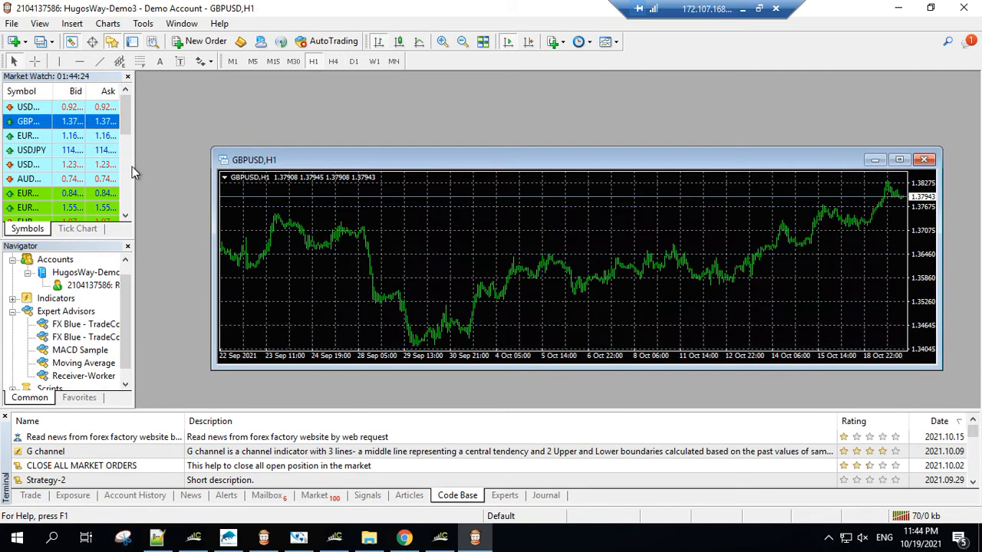
{"action": "double_click", "coordinate": [364, 159]}
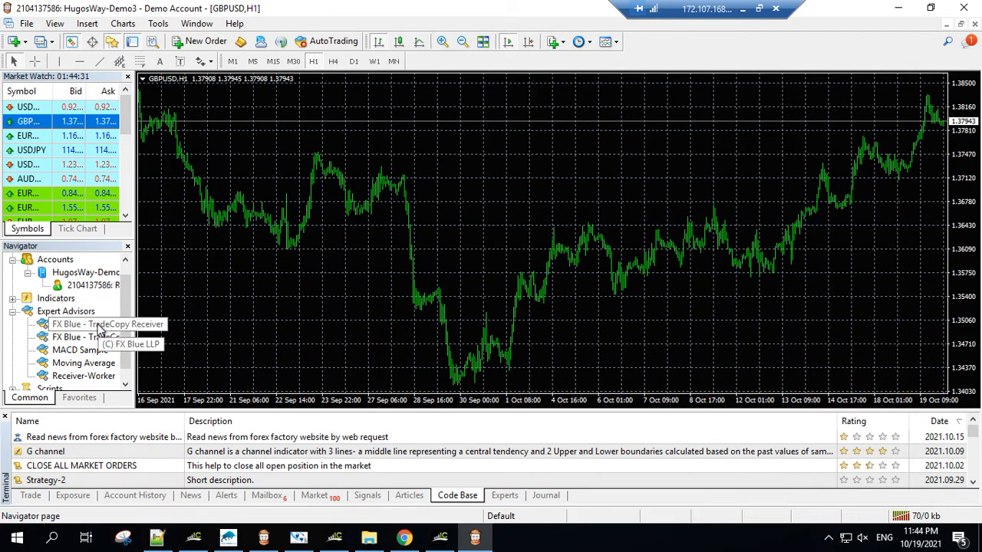
Step: Attach the FX Blue - TradeCopy Receiver to the GBPUSD chart, allowing DLL imports, modification of Signals settings and live trading
{"action": "left_click_drag", "start_coordinate": [100, 328], "coordinate": [488, 201]}
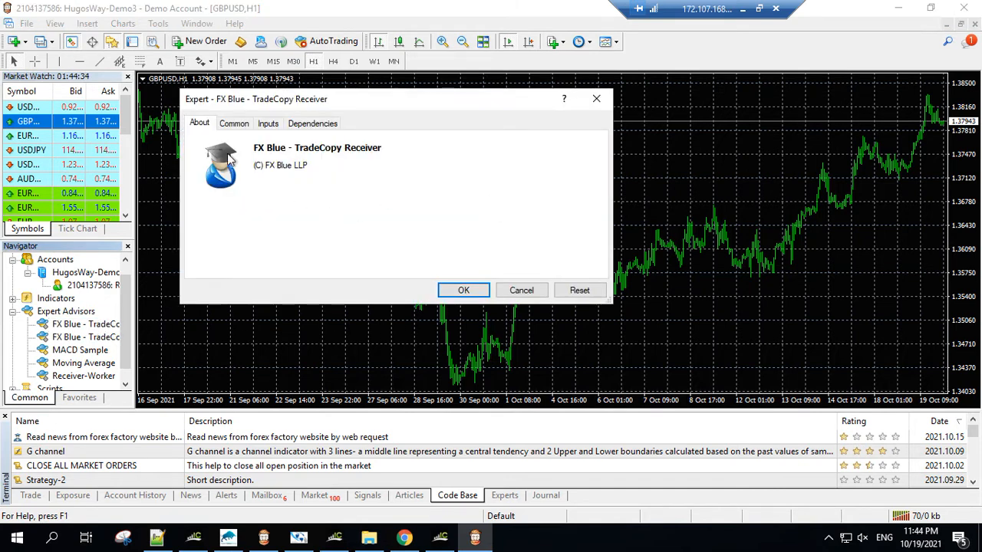
{"action": "left_click", "coordinate": [233, 124]}
{"action": "left_click", "coordinate": [459, 162]}
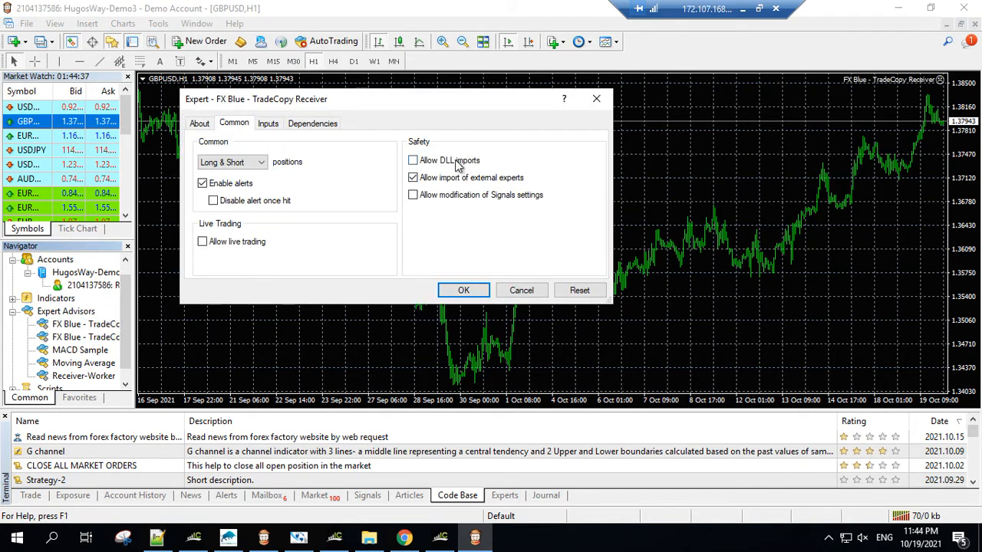
{"action": "left_click", "coordinate": [457, 195]}
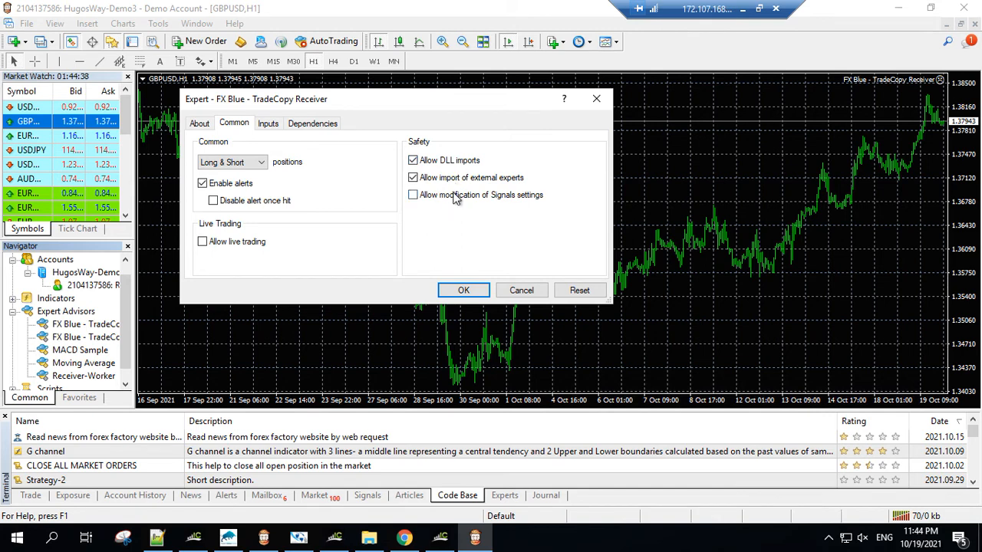
{"action": "left_click", "coordinate": [247, 241]}
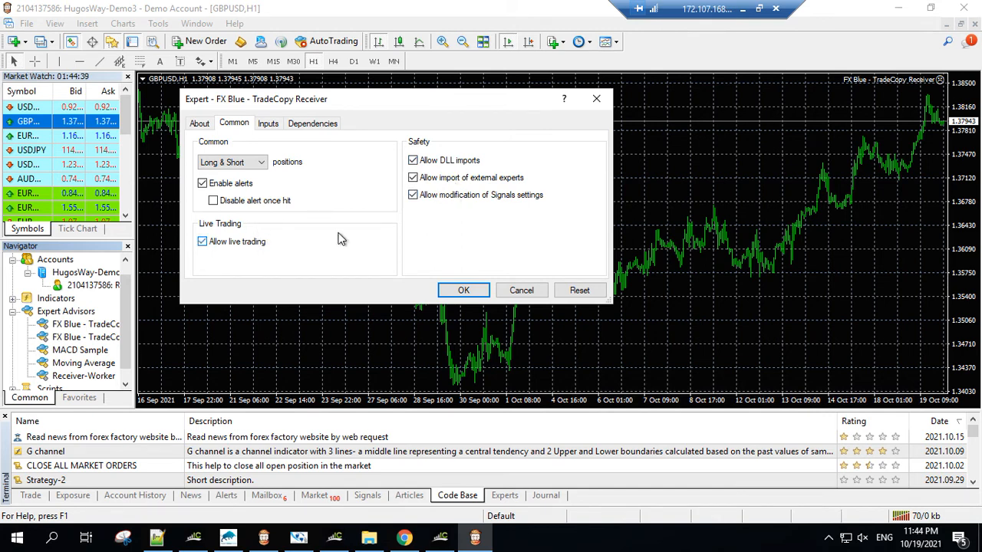
Step: Compare the TradeCopy Receiver's Channel input with the channel used in the sender terminal
{"action": "left_click", "coordinate": [269, 125]}
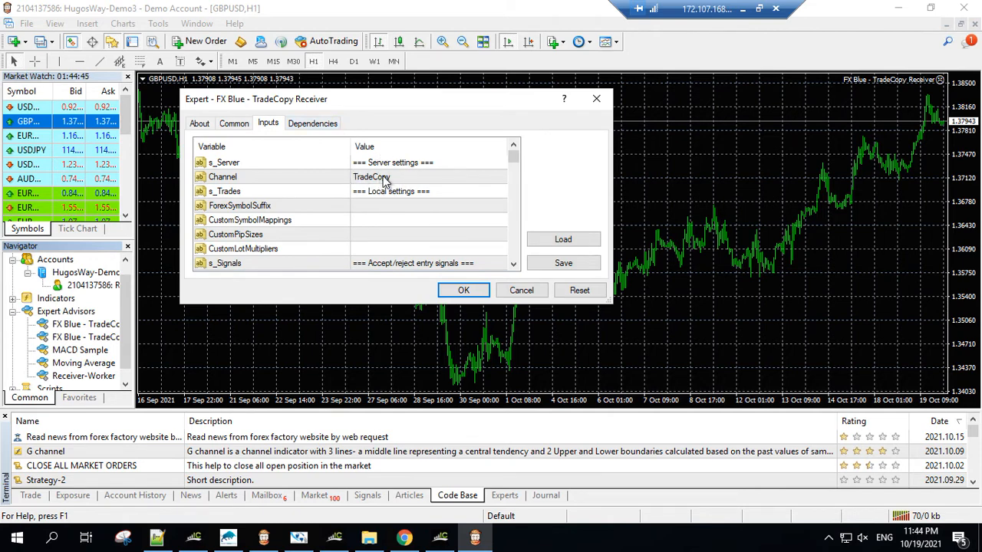
{"action": "left_click", "coordinate": [450, 541]}
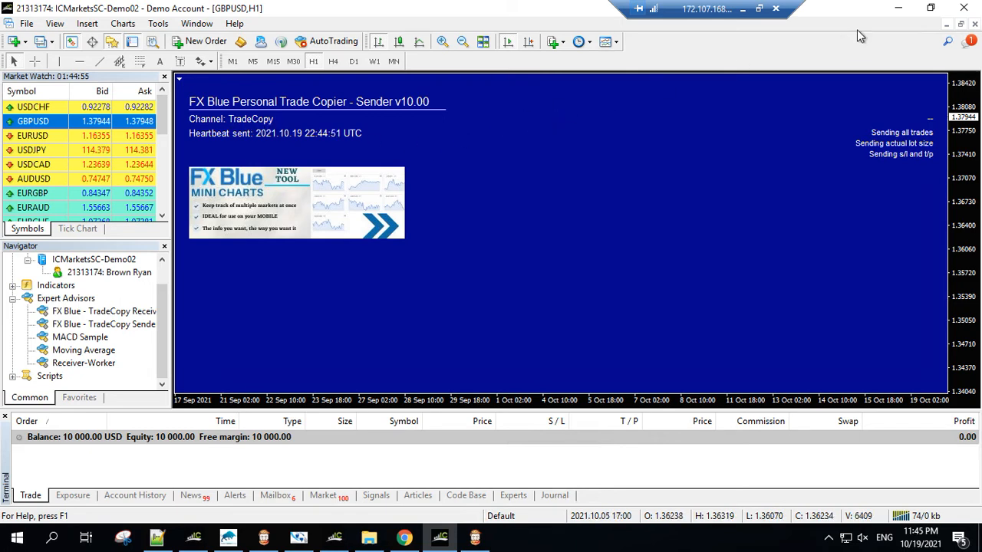
{"action": "left_click", "coordinate": [897, 13]}
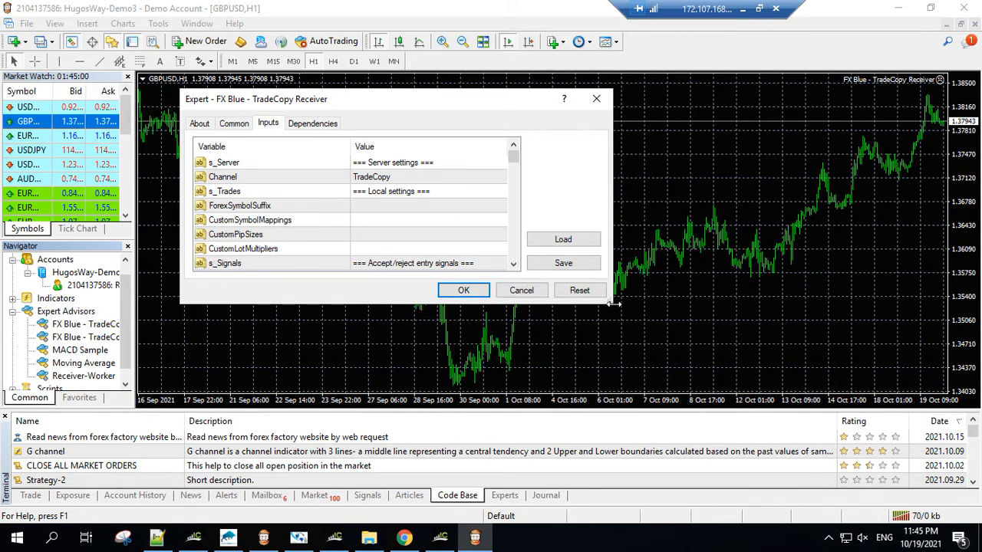
Step: Enlarge the TradeCopy Receiver's settings window and examine its inputs down to the lot sizing modes
{"action": "left_click_drag", "start_coordinate": [611, 305], "coordinate": [643, 349]}
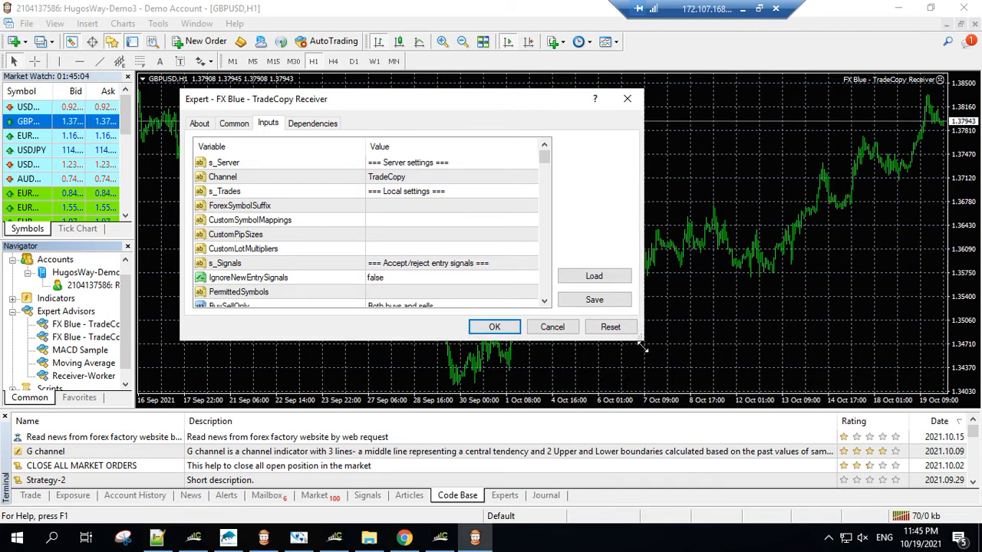
{"action": "left_click_drag", "start_coordinate": [642, 349], "coordinate": [640, 364]}
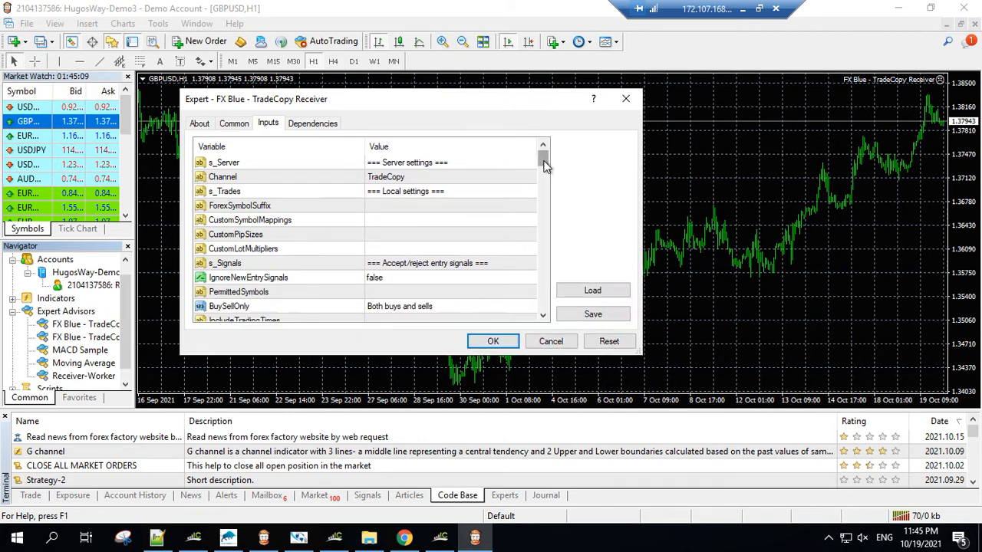
{"action": "left_click_drag", "start_coordinate": [543, 157], "coordinate": [543, 165]}
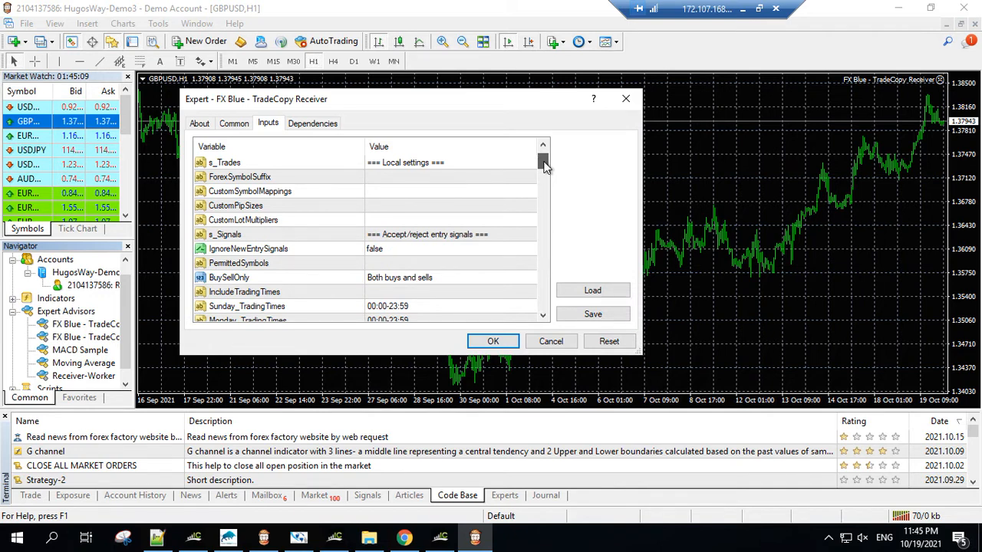
{"action": "left_click_drag", "start_coordinate": [544, 166], "coordinate": [543, 215]}
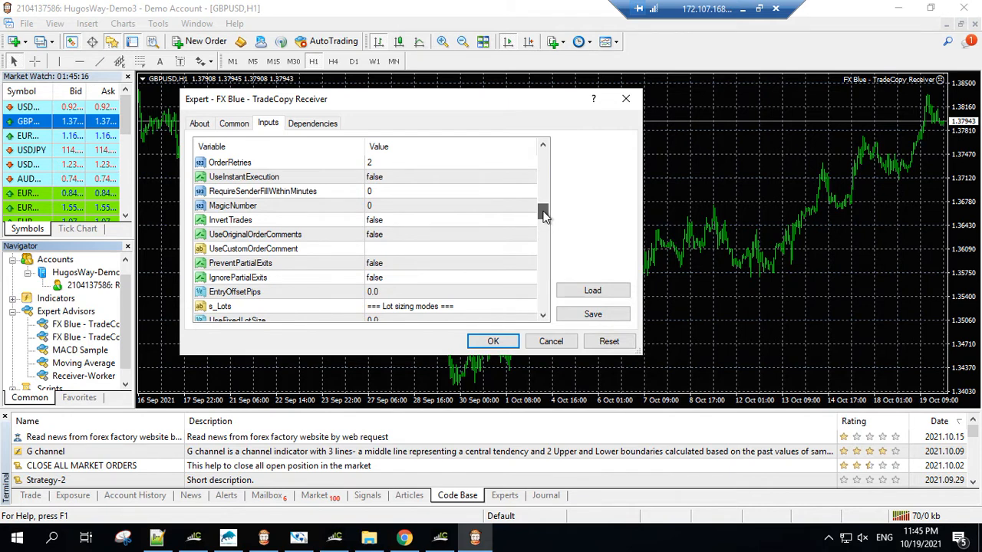
{"action": "left_click_drag", "start_coordinate": [544, 214], "coordinate": [546, 222]}
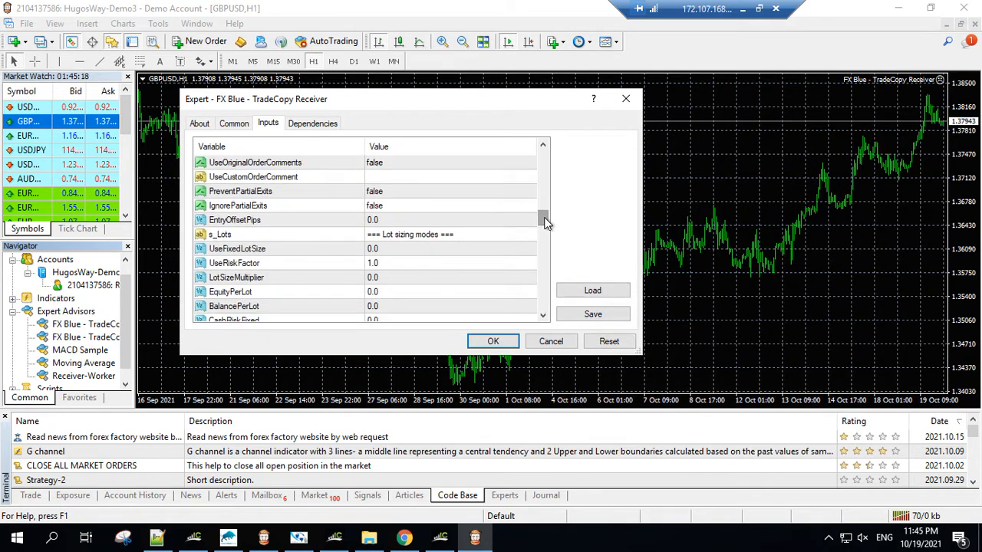
{"action": "left_click", "coordinate": [544, 317]}
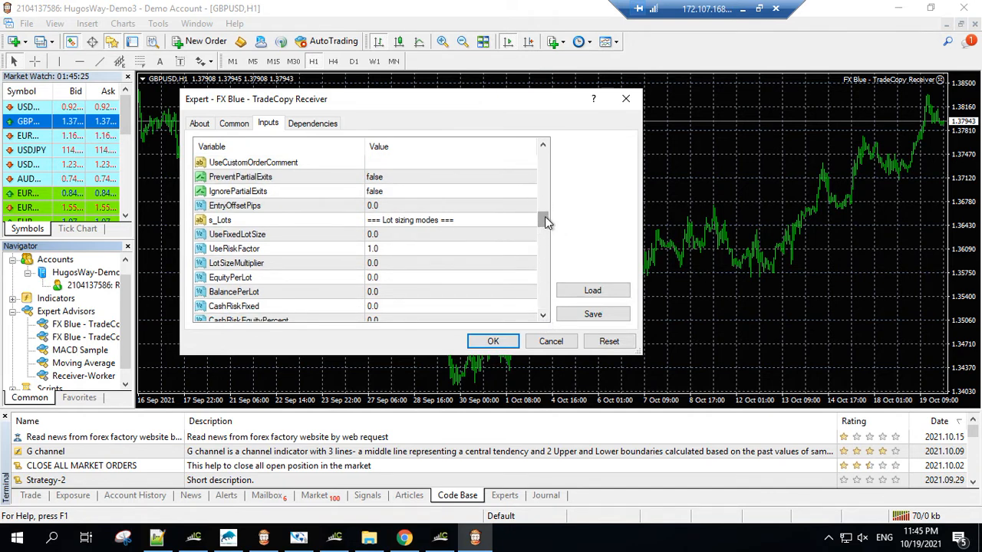
{"action": "left_click_drag", "start_coordinate": [543, 223], "coordinate": [544, 213]}
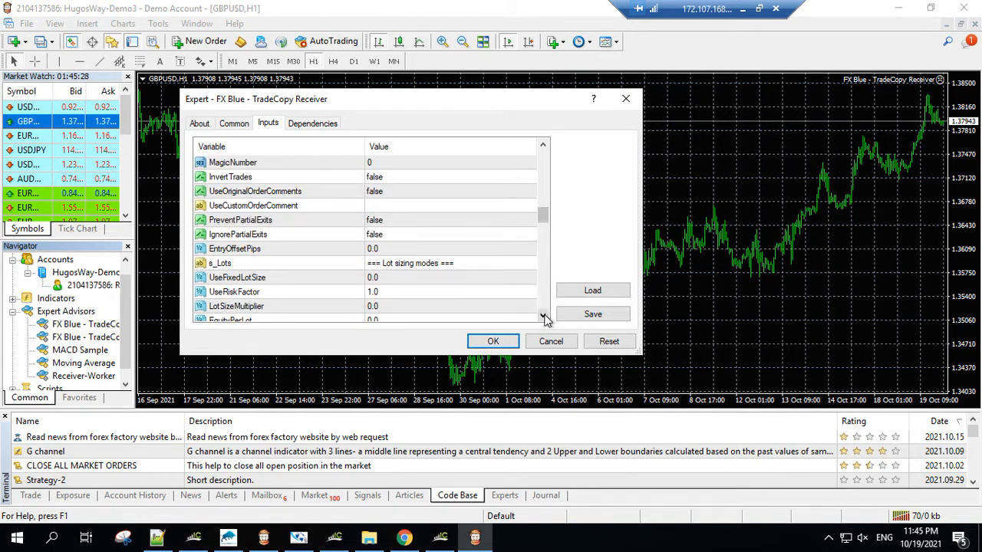
{"action": "scroll", "coordinate": [545, 318], "scroll_direction": "down", "scroll_amount": 1}
{"action": "scroll", "coordinate": [546, 317], "scroll_direction": "down", "scroll_amount": 2}
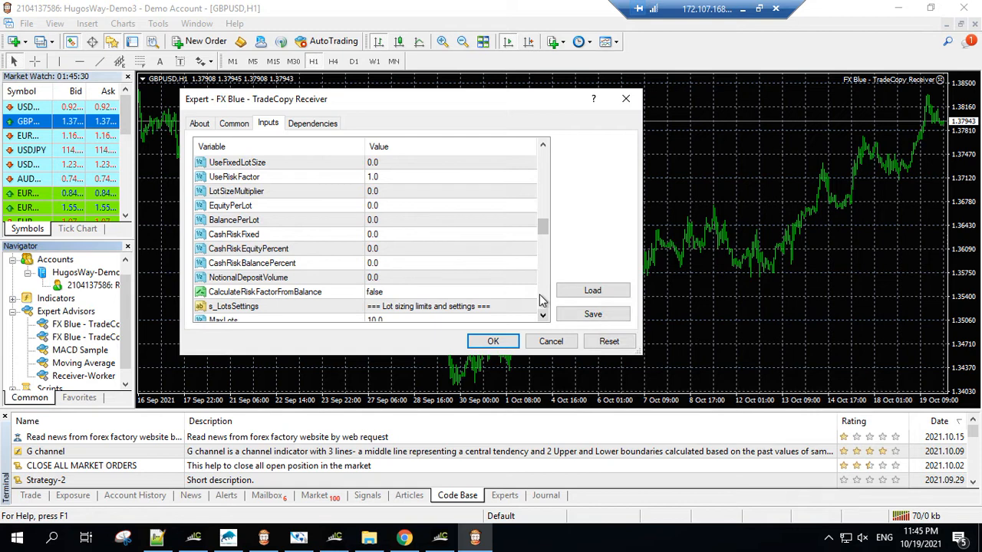
Step: Set RoundUpToBrokerMinimum to true for the TradeCopy Receiver and apply its settings
{"action": "scroll", "coordinate": [542, 301], "scroll_direction": "down", "scroll_amount": 4}
{"action": "left_click", "coordinate": [455, 206]}
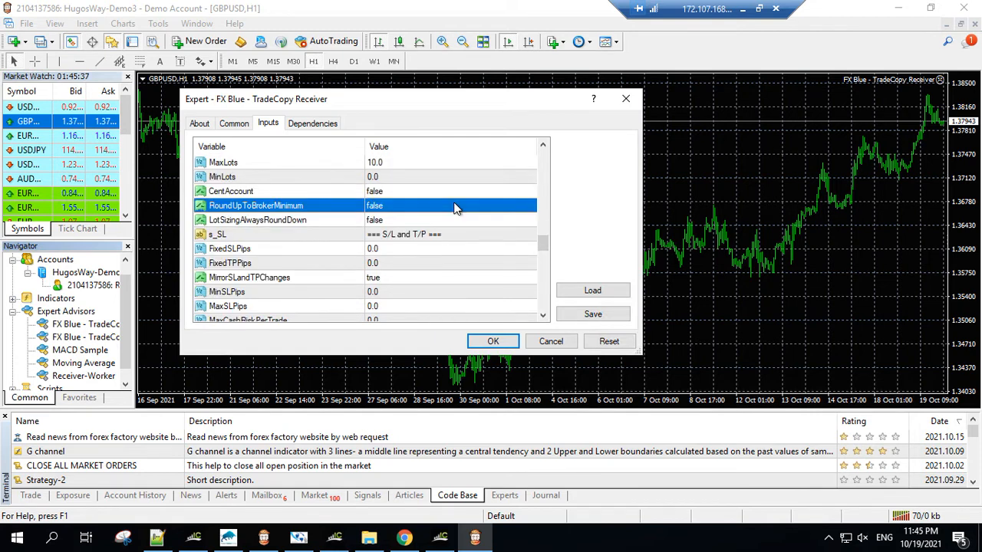
{"action": "left_click", "coordinate": [454, 207]}
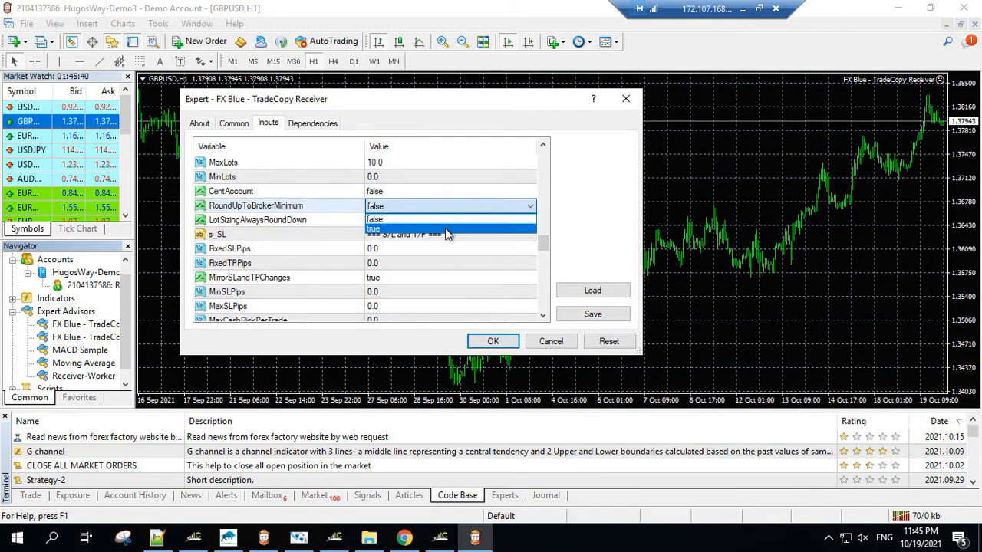
{"action": "left_click", "coordinate": [445, 228]}
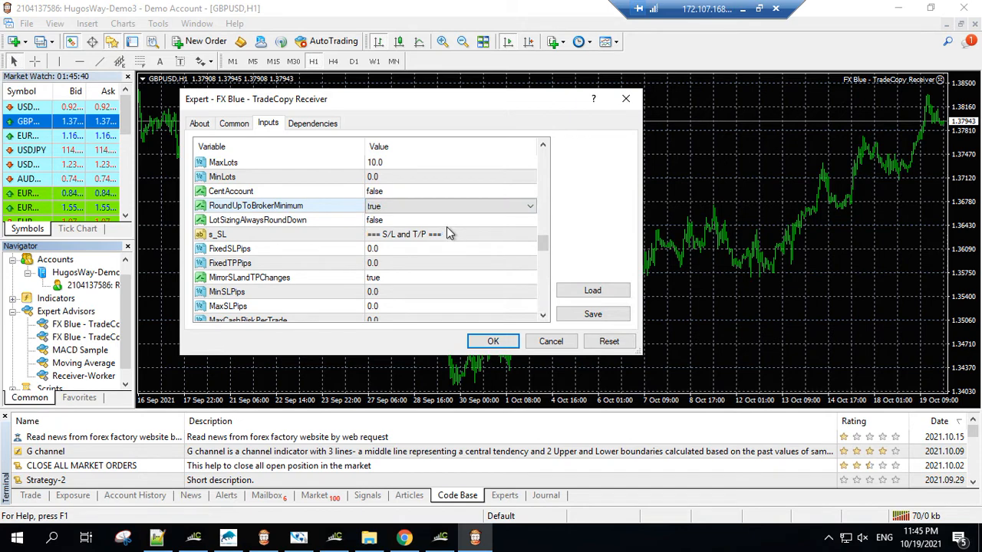
{"action": "left_click", "coordinate": [495, 342]}
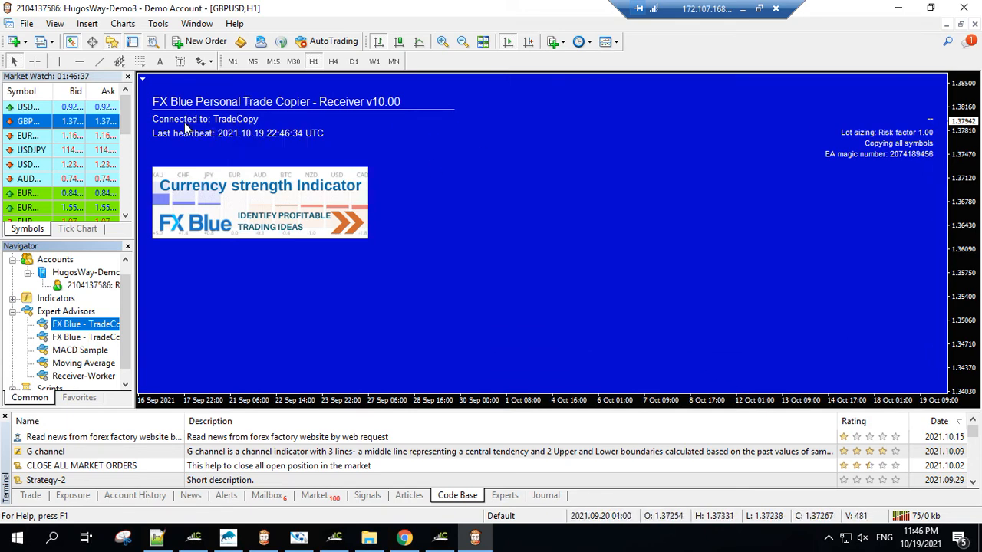
Step: Enable AutoTrading in the receiver terminal and in the sender terminal
{"action": "left_click", "coordinate": [330, 41]}
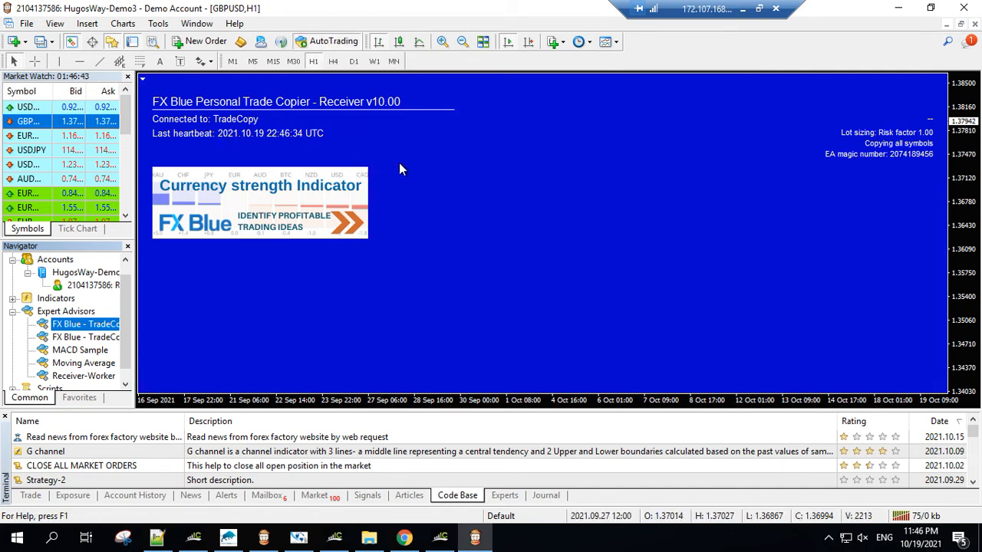
{"action": "left_click", "coordinate": [448, 540]}
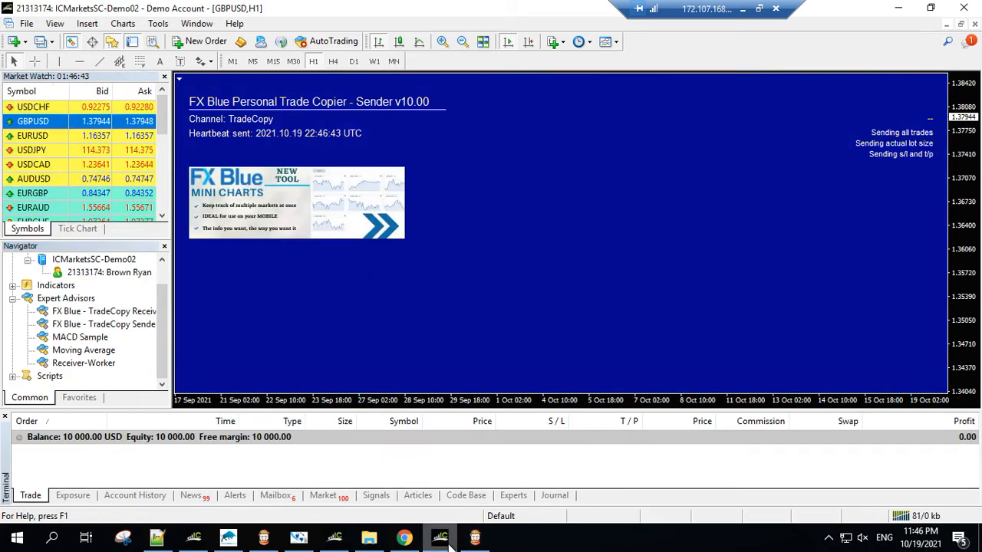
{"action": "left_click", "coordinate": [343, 46]}
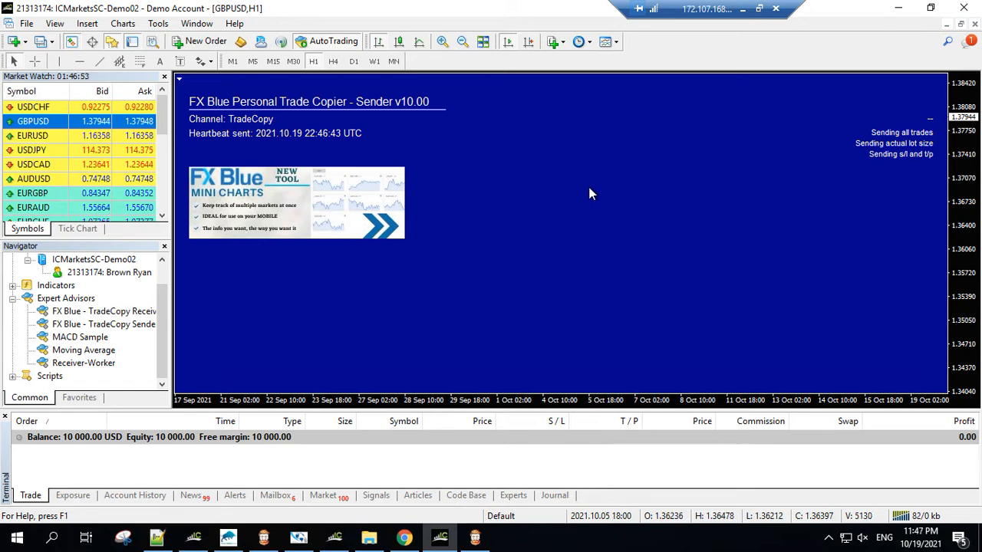
Step: Open a USDCHF chart window in the sender terminal
{"action": "right_click", "coordinate": [39, 108]}
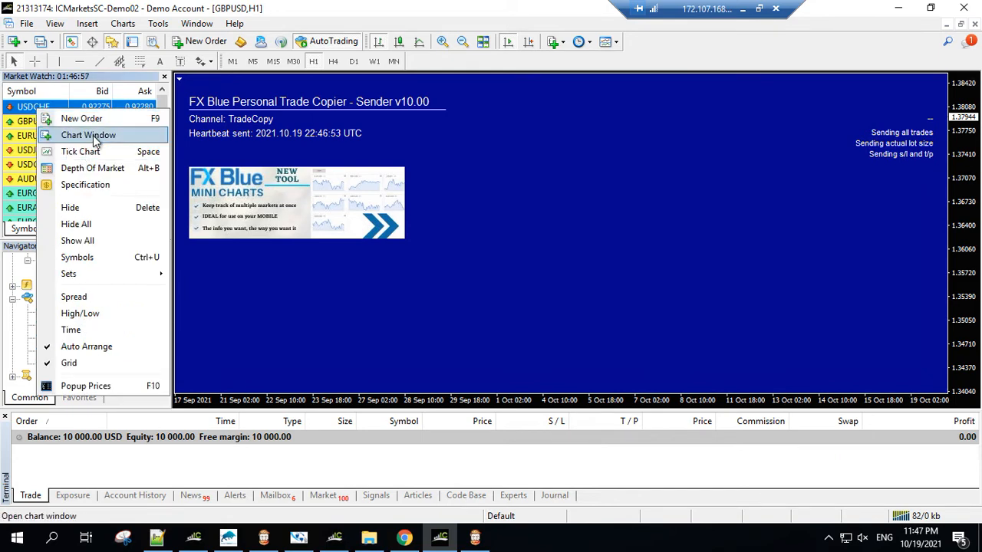
{"action": "left_click", "coordinate": [88, 135]}
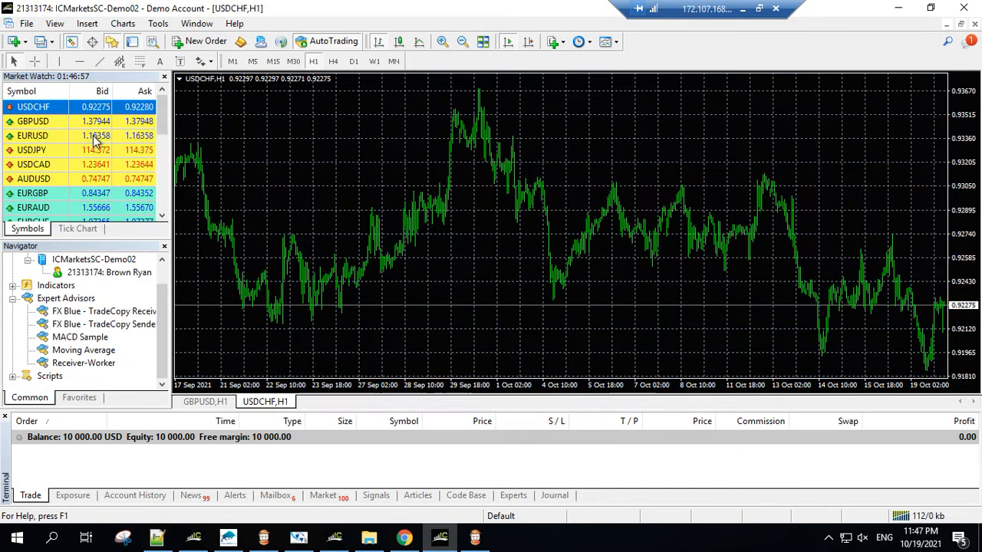
{"action": "right_click", "coordinate": [329, 140]}
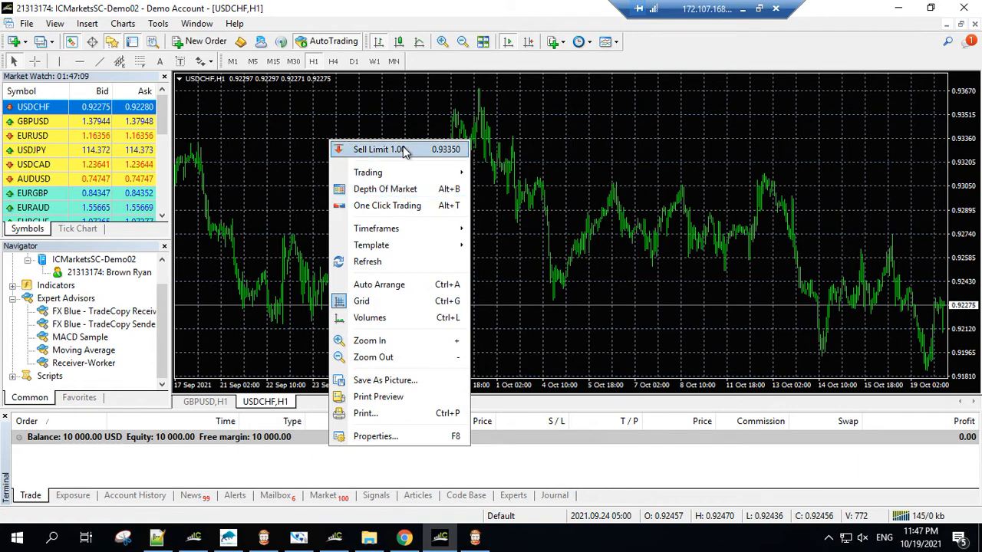
{"action": "left_click", "coordinate": [253, 150]}
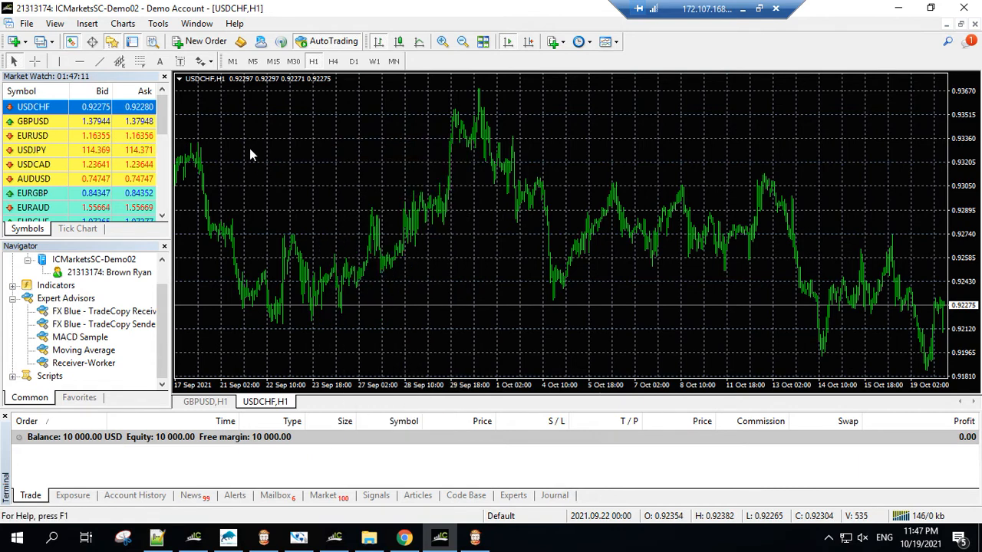
{"action": "right_click", "coordinate": [250, 150]}
{"action": "left_click", "coordinate": [51, 113]}
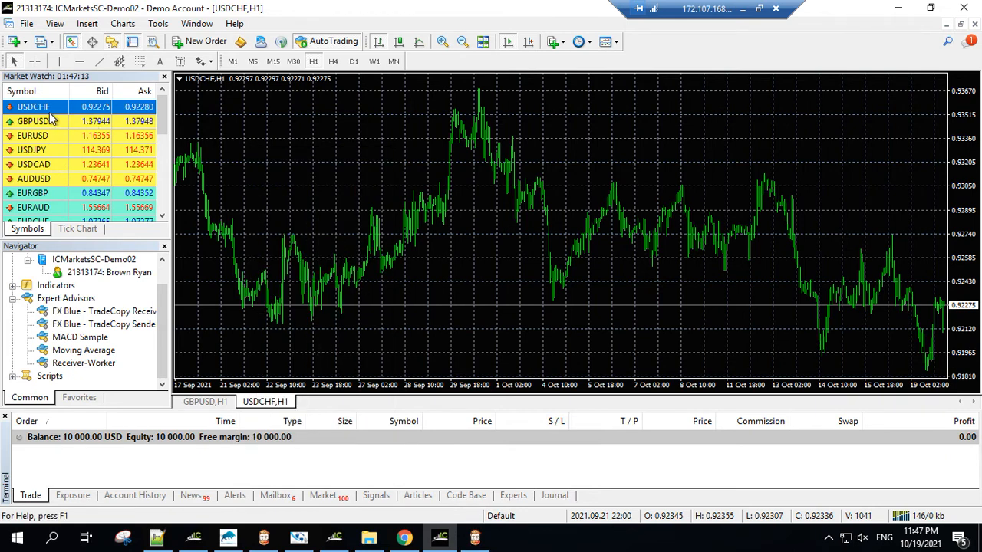
Step: Place a market sell order for USDCHF with a volume of 0.01 in the sender terminal and close the order window
{"action": "right_click", "coordinate": [51, 113]}
{"action": "left_click", "coordinate": [86, 124]}
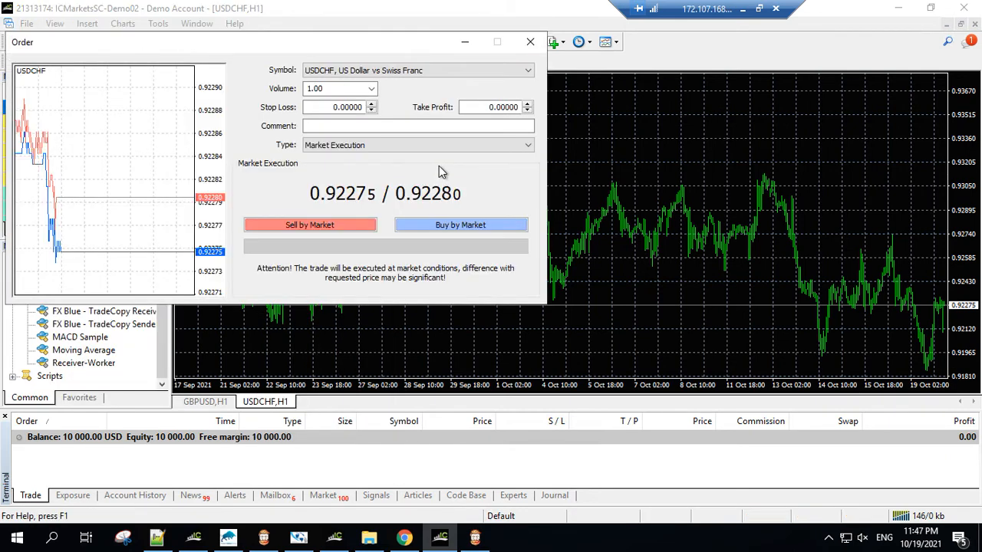
{"action": "left_click", "coordinate": [337, 88]}
{"action": "left_click", "coordinate": [371, 89]}
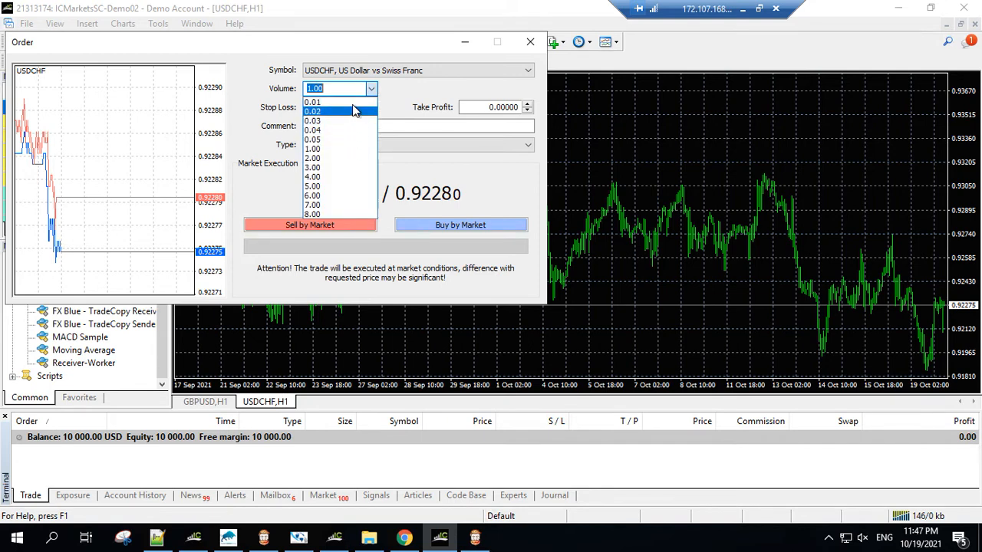
{"action": "left_click", "coordinate": [353, 104]}
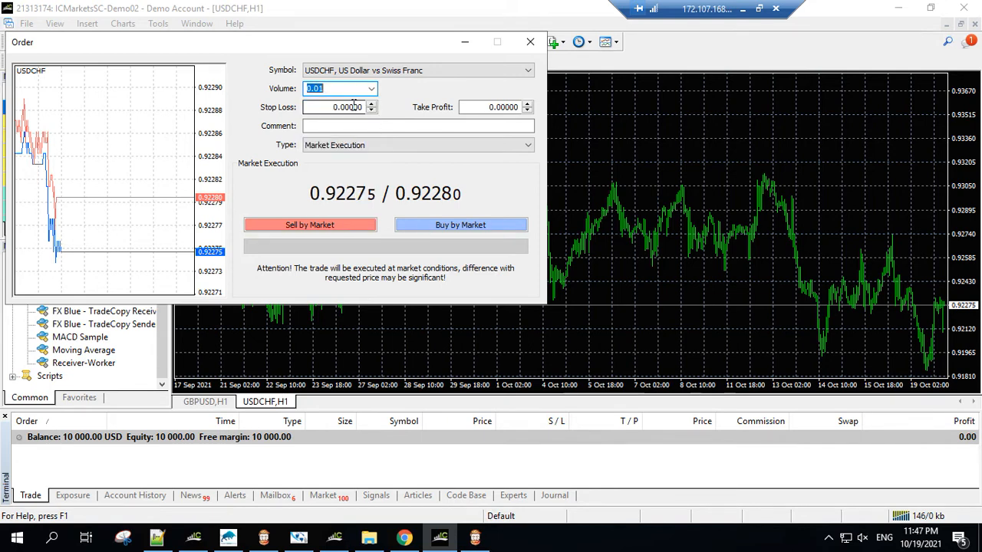
{"action": "left_click", "coordinate": [337, 226]}
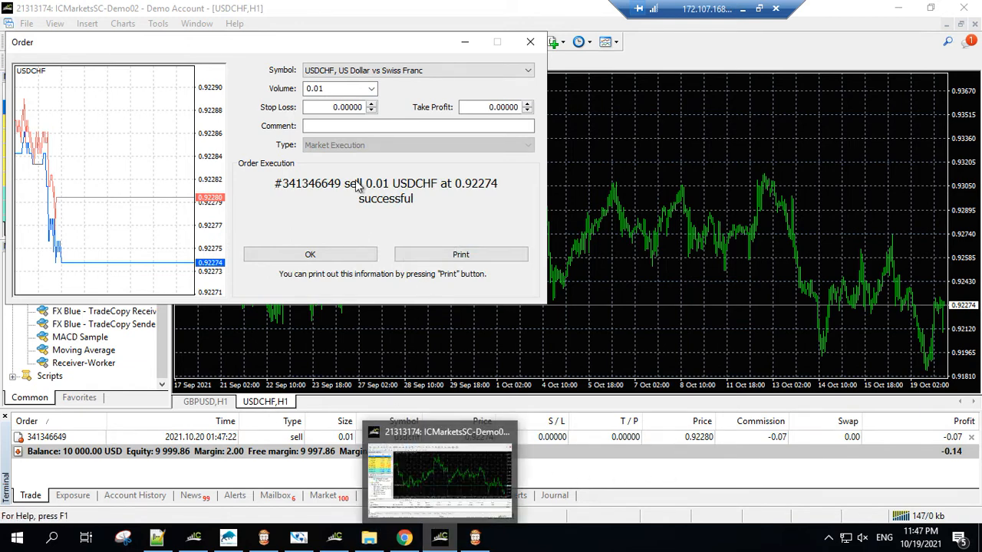
{"action": "left_click", "coordinate": [530, 43]}
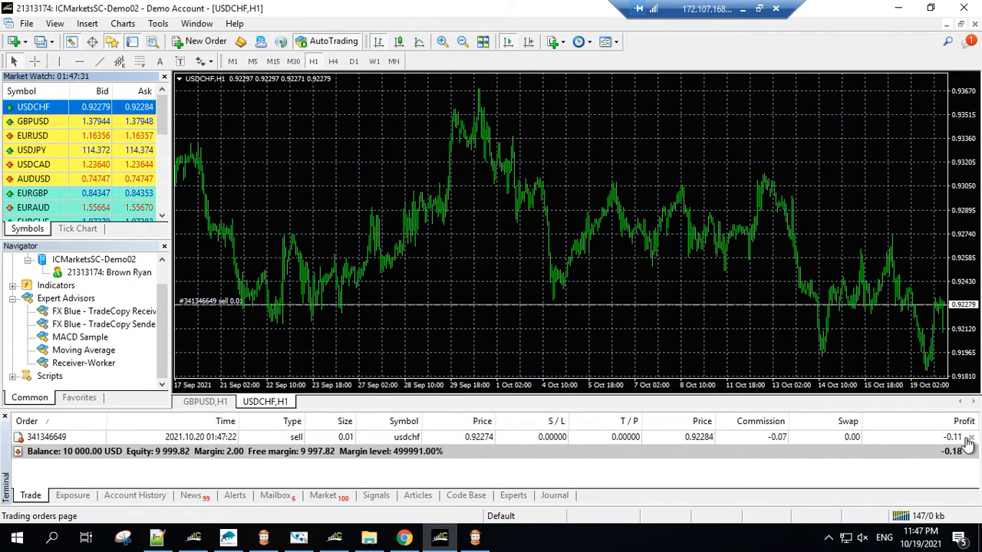
Step: Check the receiver terminal's open trades for the copied USDCHF order and compare them with the sender terminal's trades
{"action": "left_click", "coordinate": [475, 541]}
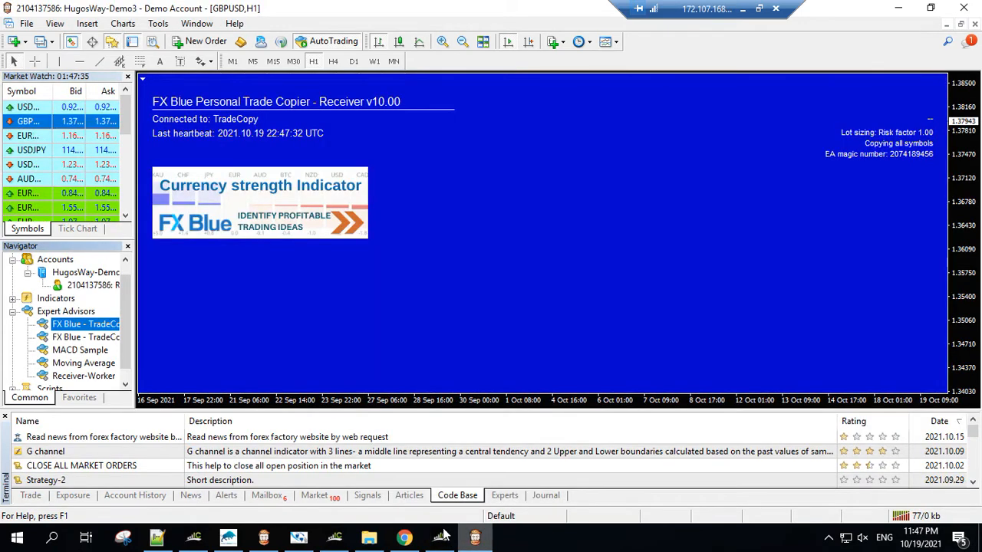
{"action": "left_click", "coordinate": [31, 496]}
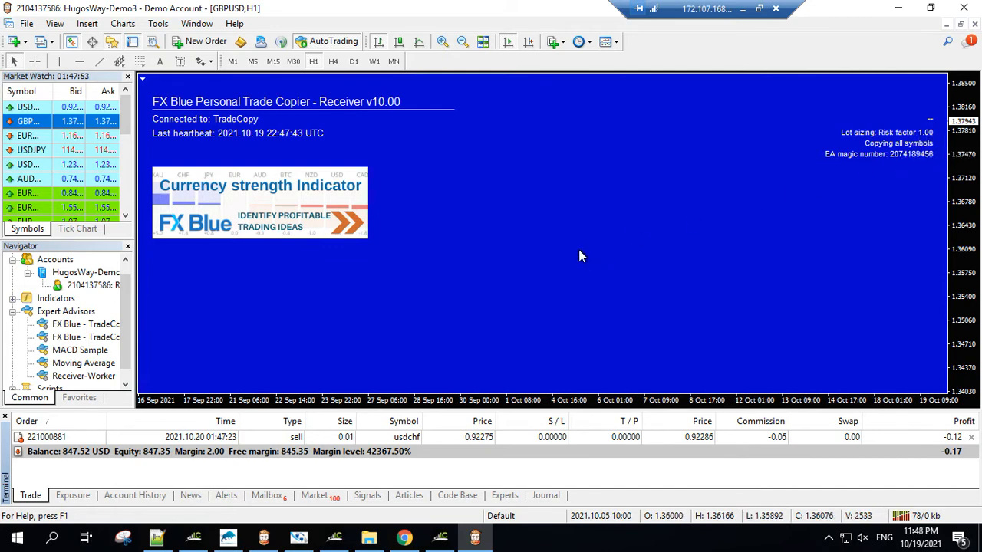
{"action": "left_click", "coordinate": [440, 542]}
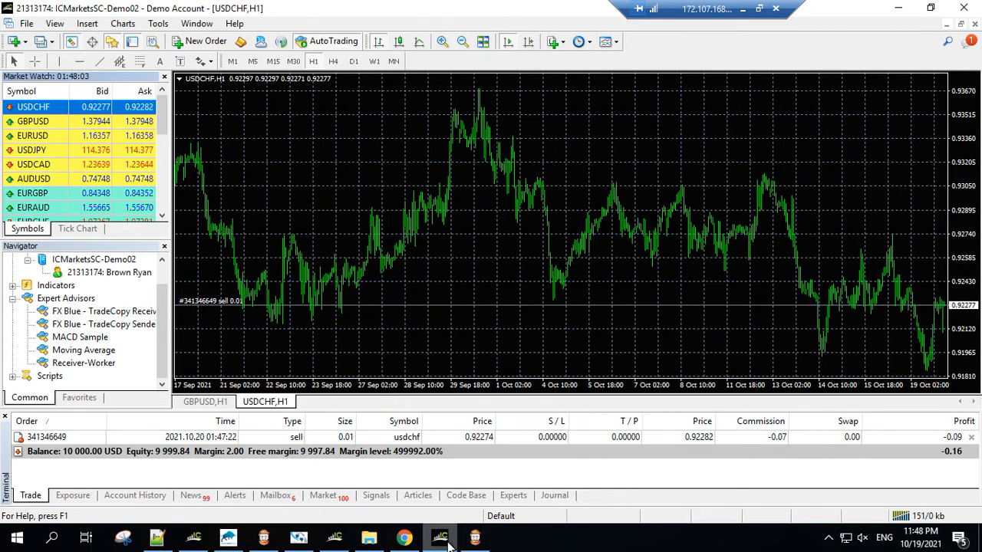
Step: Set the TradeCopy Sender's Channel input on the GBPUSD chart to "TC1, TC2" and apply the settings
{"action": "left_click", "coordinate": [205, 402]}
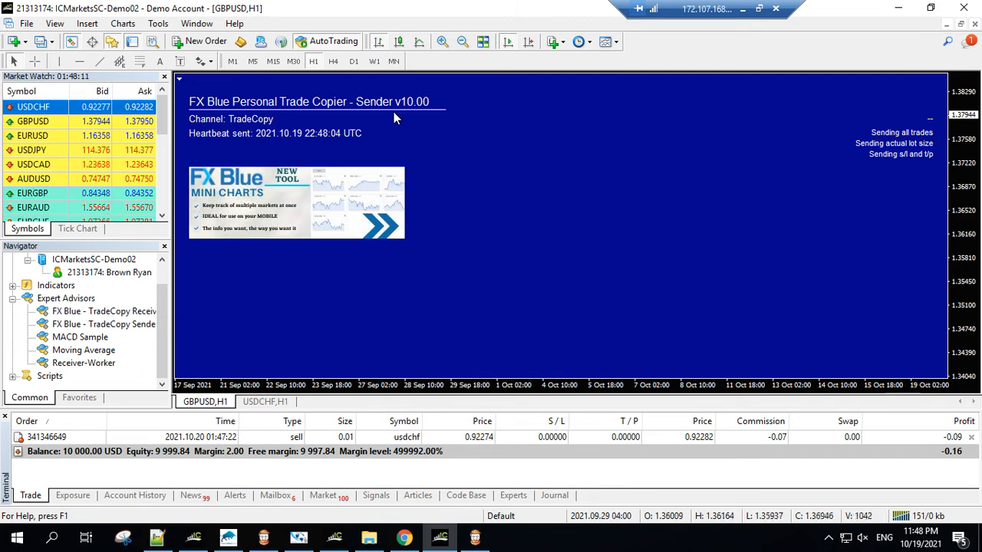
{"action": "right_click", "coordinate": [476, 141]}
{"action": "mouse_move", "coordinate": [542, 243]}
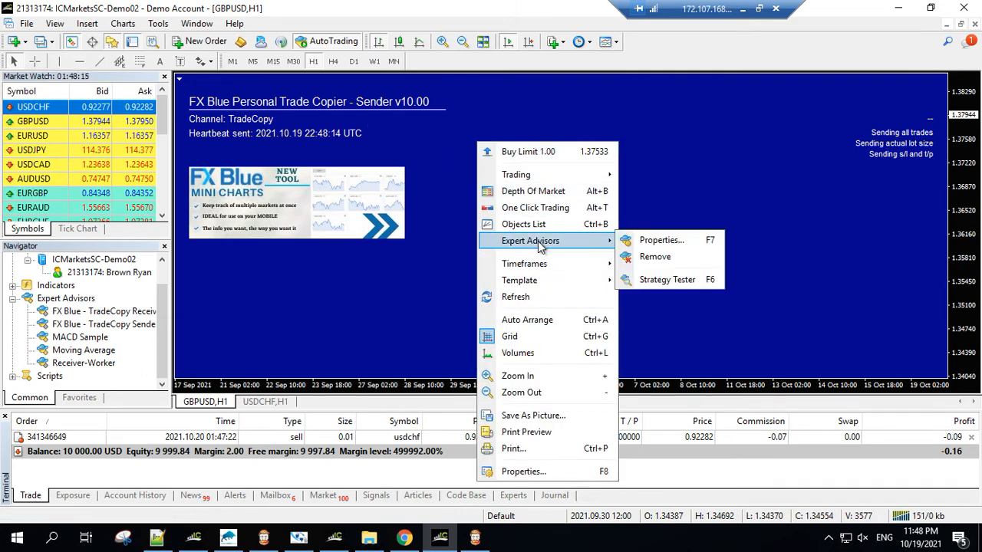
{"action": "left_click", "coordinate": [664, 240]}
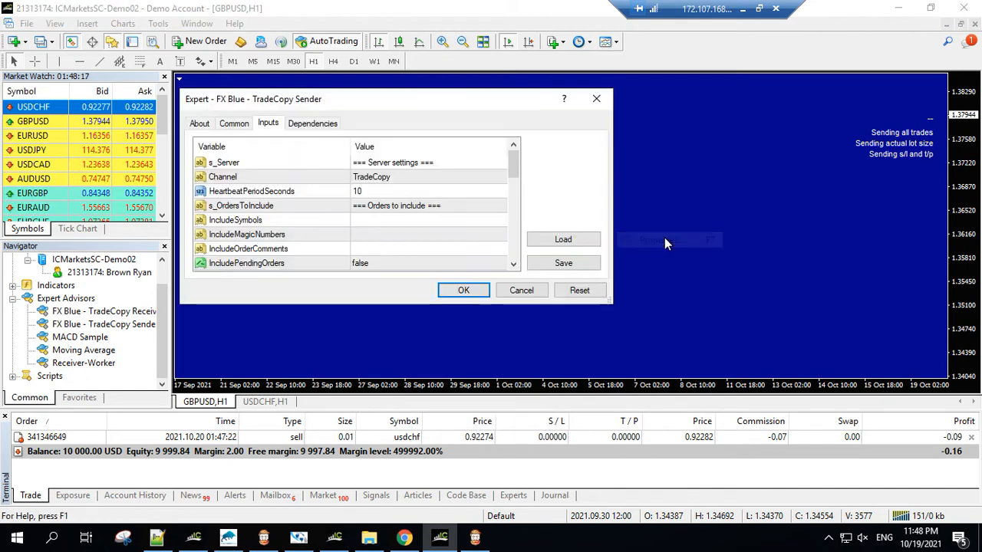
{"action": "double_click", "coordinate": [396, 181]}
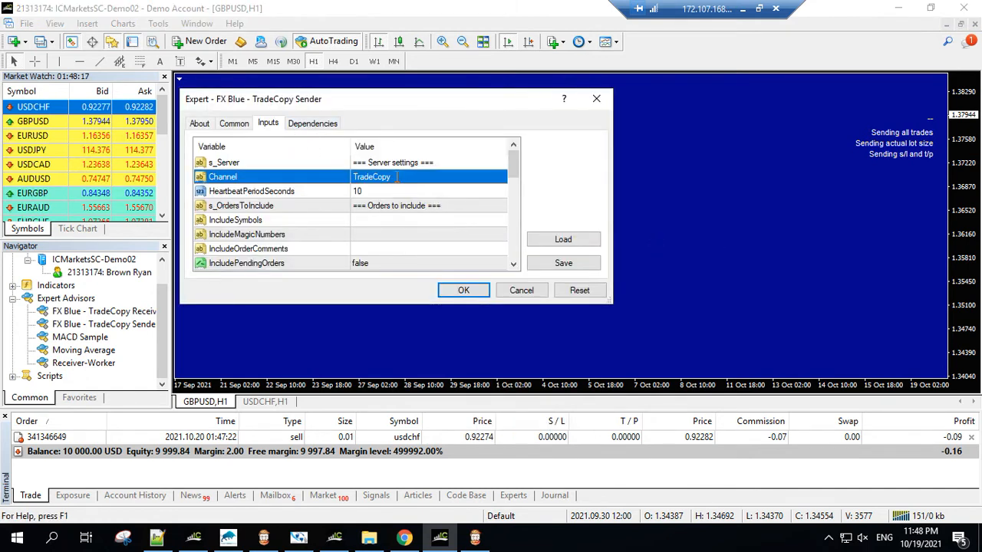
{"action": "left_click", "coordinate": [462, 177]}
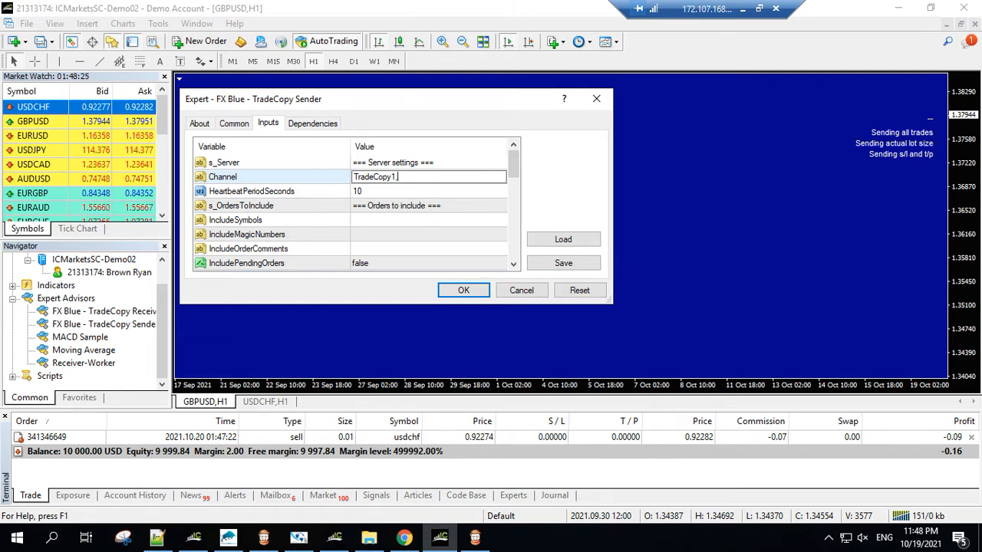
{"action": "type", "text": "1,"}
{"action": "key", "text": "BackSpace"}
{"action": "key", "text": "BackSpace"}
{"action": "key", "text": "BackSpace"}
{"action": "key", "text": "BackSpace"}
{"action": "key", "text": "BackSpace"}
{"action": "key", "text": "BackSpace"}
{"action": "key", "text": "BackSpace"}
{"action": "key", "text": "BackSpace"}
{"action": "key", "text": "BackSpace"}
{"action": "key", "text": "BackSpace"}
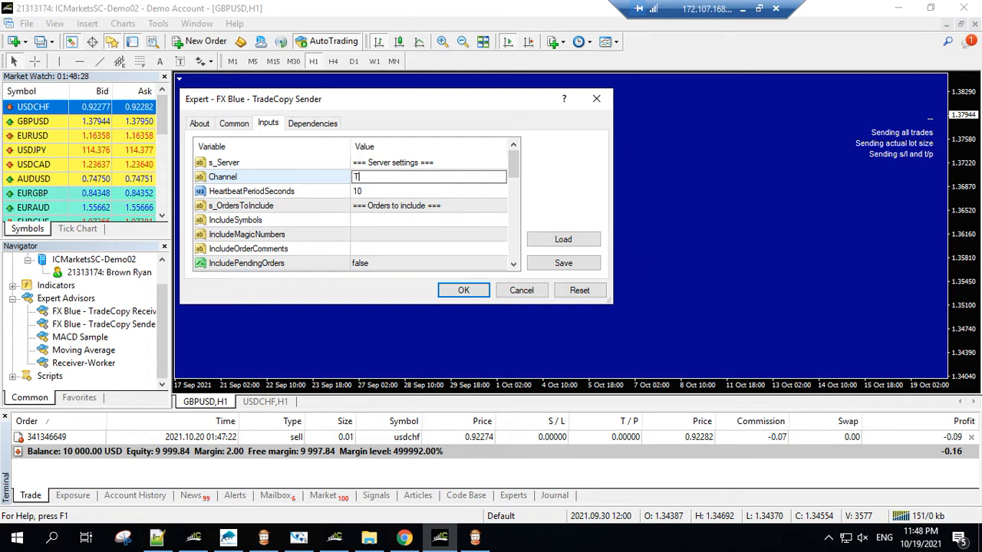
{"action": "type", "text": "C1, TC2"}
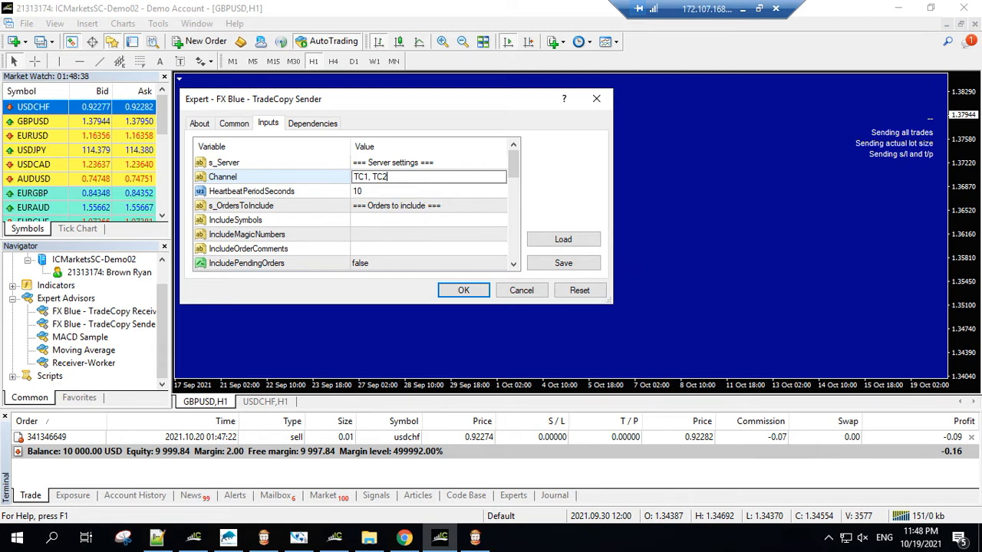
{"action": "key", "text": "Return"}
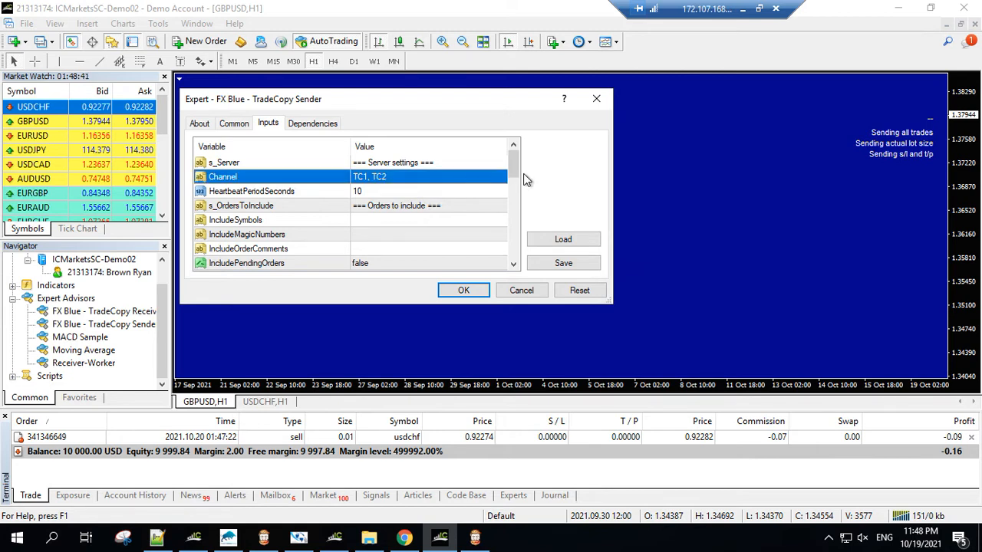
{"action": "left_click", "coordinate": [463, 291]}
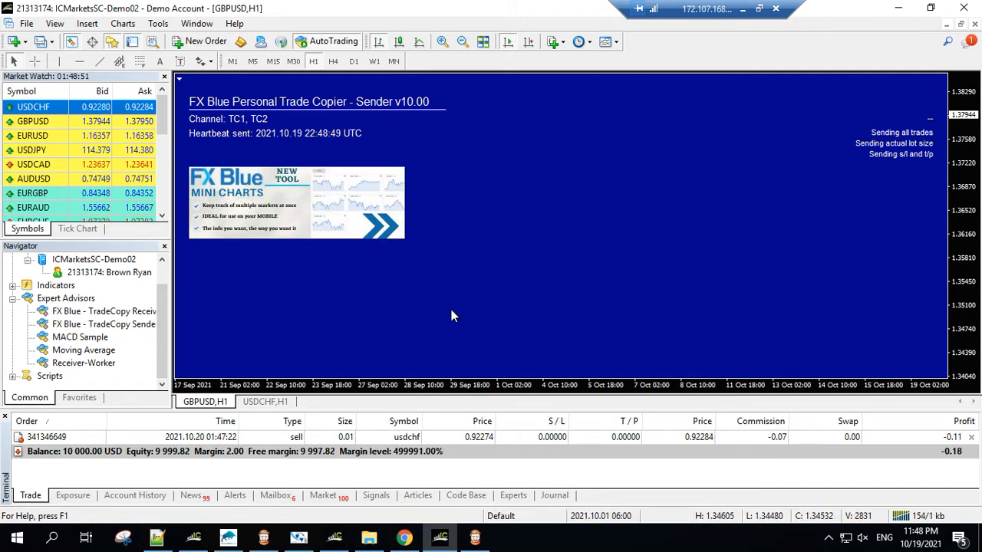
Step: Set the TradeCopy Receiver's Channel input to TC1 in the receiver terminal and apply the settings
{"action": "left_click", "coordinate": [482, 541]}
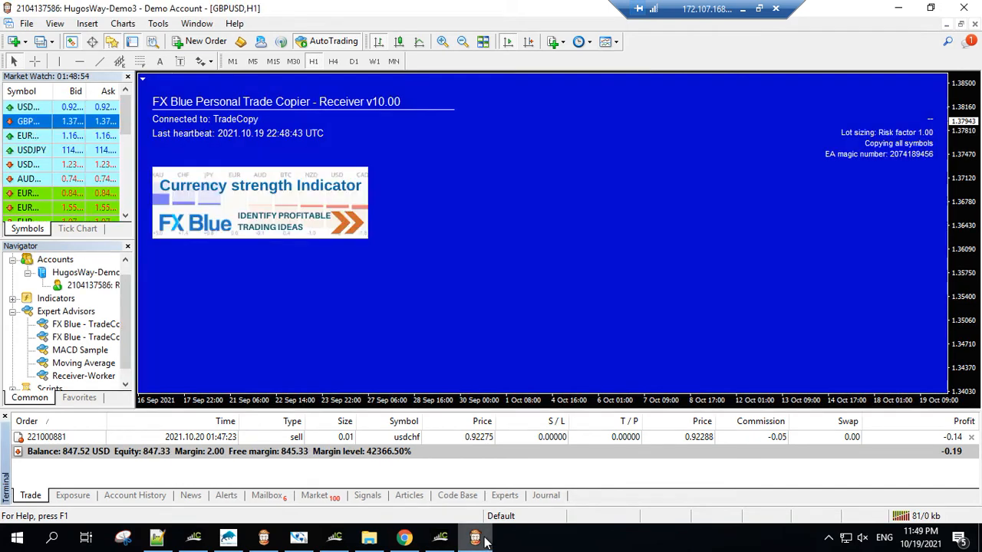
{"action": "right_click", "coordinate": [460, 154]}
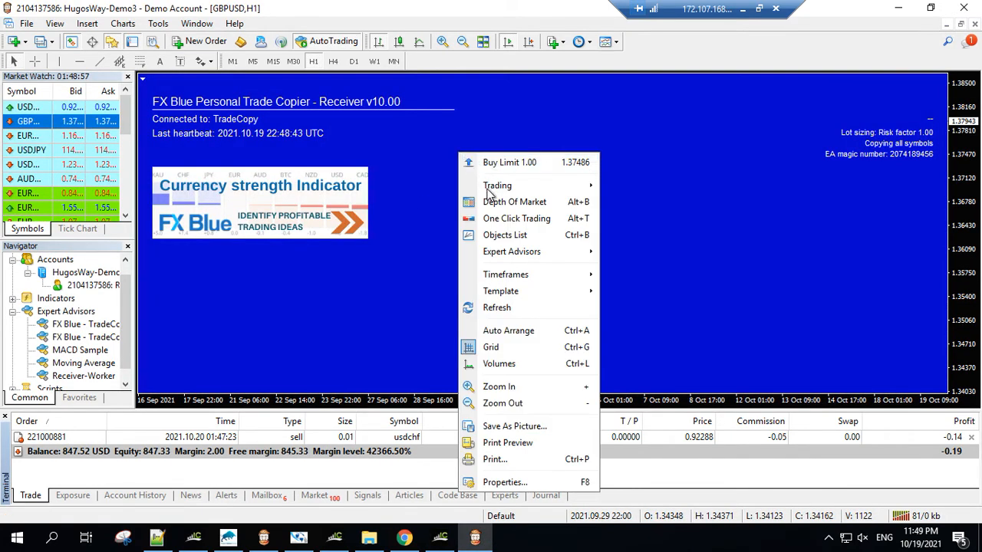
{"action": "mouse_move", "coordinate": [513, 255]}
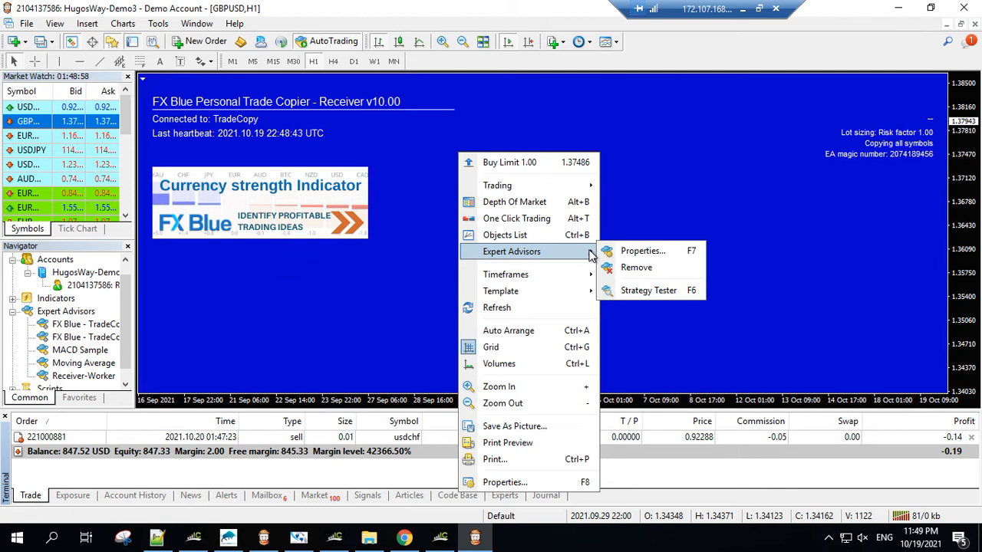
{"action": "left_click", "coordinate": [642, 252]}
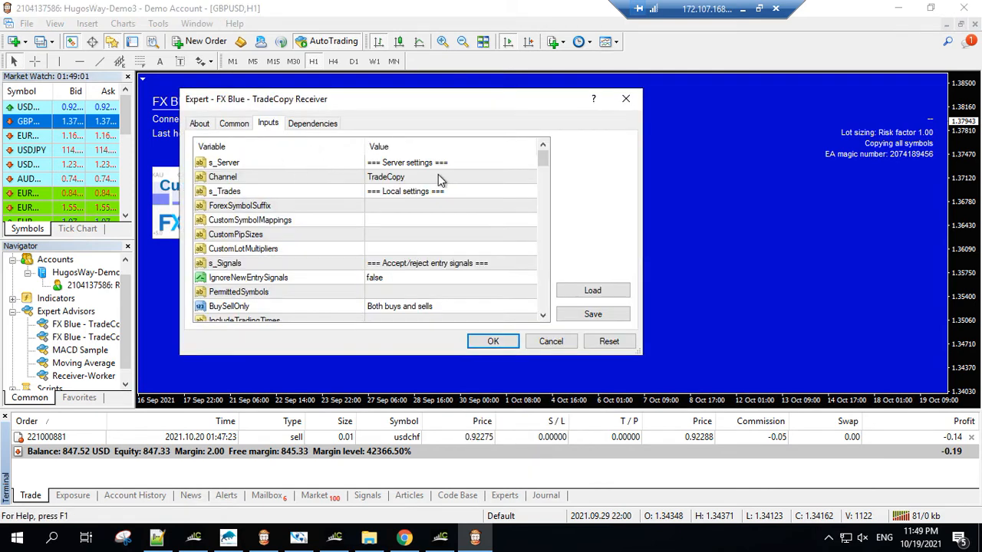
{"action": "double_click", "coordinate": [439, 175]}
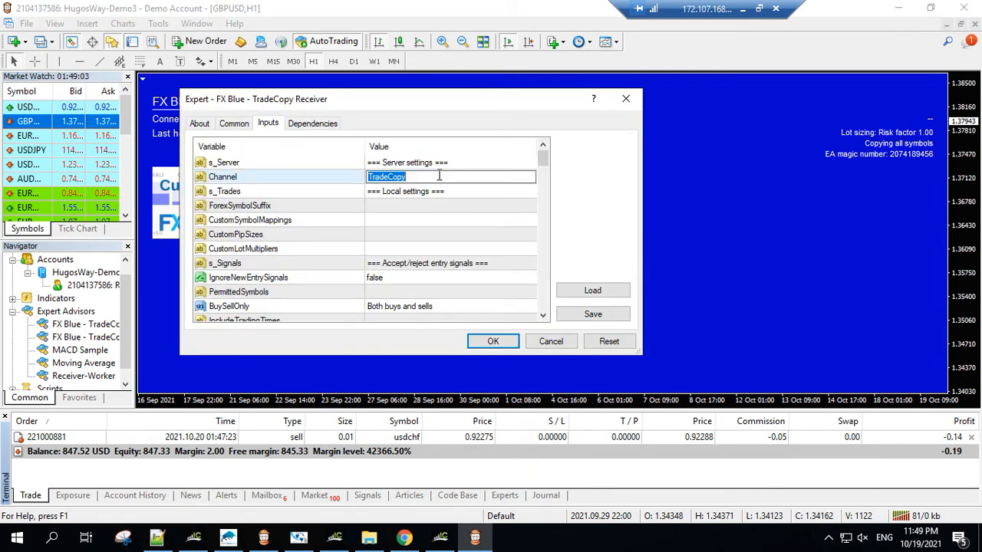
{"action": "type", "text": "TC1"}
{"action": "key", "text": "Return"}
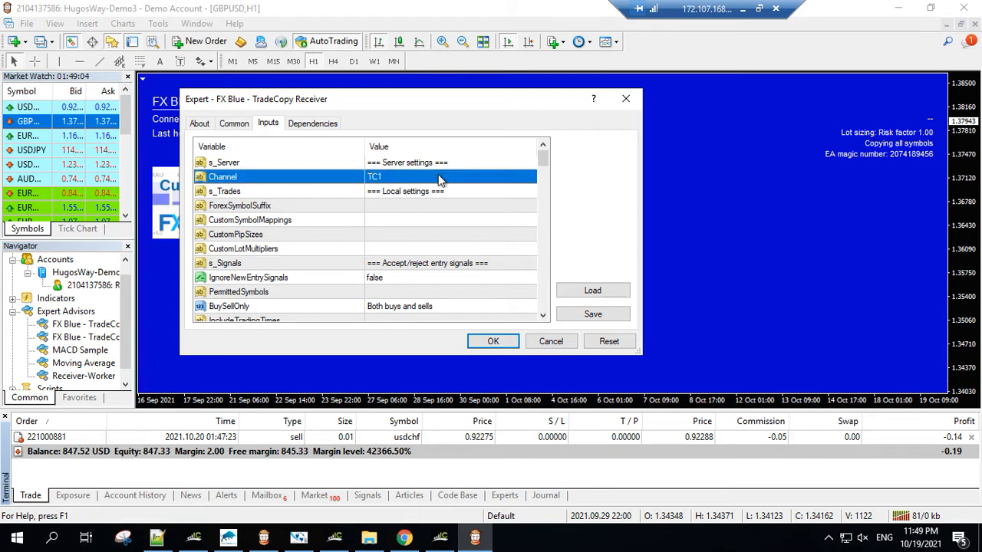
{"action": "left_click", "coordinate": [484, 343]}
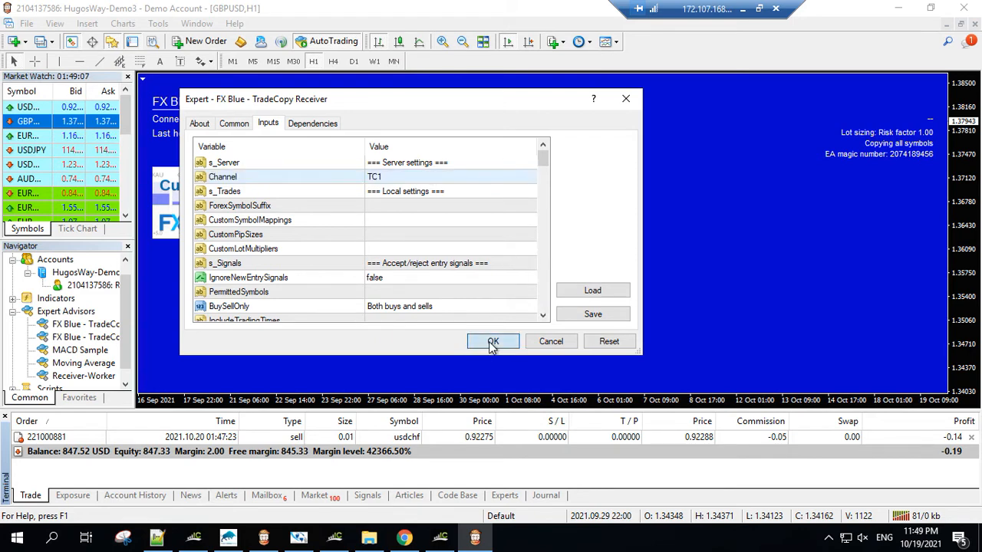
Step: Restore and resize the receiver and sender terminal windows so both charts and their open trades are visible side by side
{"action": "double_click", "coordinate": [473, 7]}
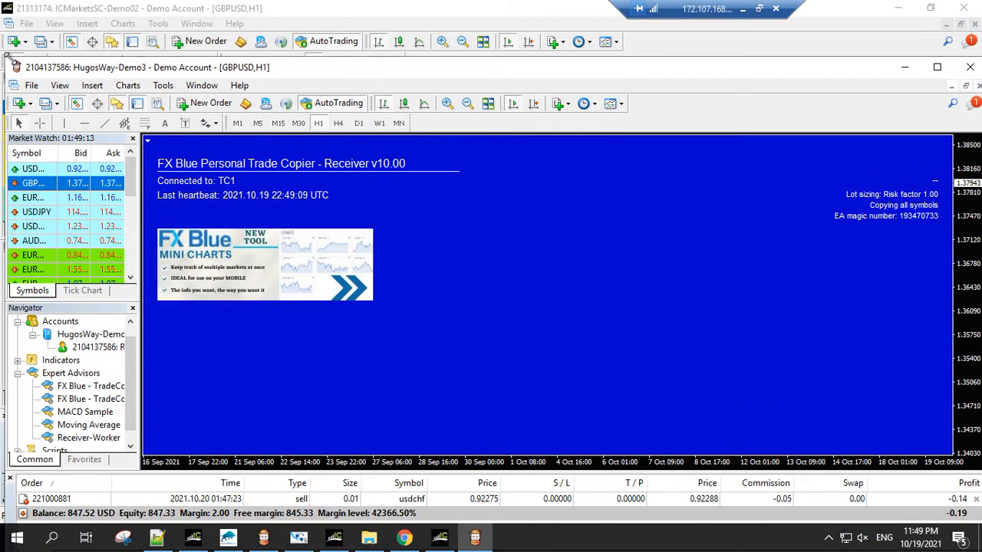
{"action": "left_click_drag", "start_coordinate": [10, 60], "coordinate": [503, 5]}
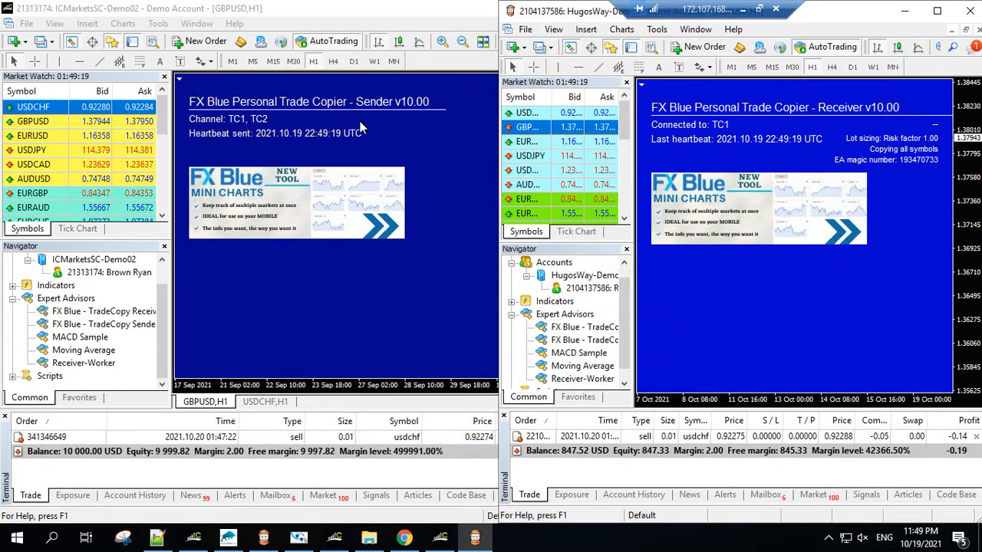
{"action": "double_click", "coordinate": [362, 16]}
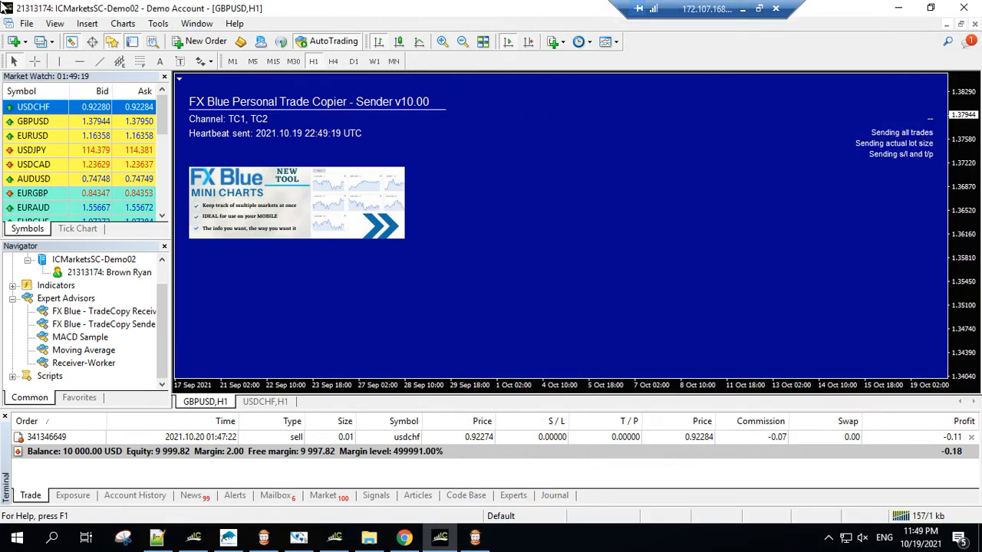
{"action": "left_click_drag", "start_coordinate": [322, 11], "coordinate": [253, 32]}
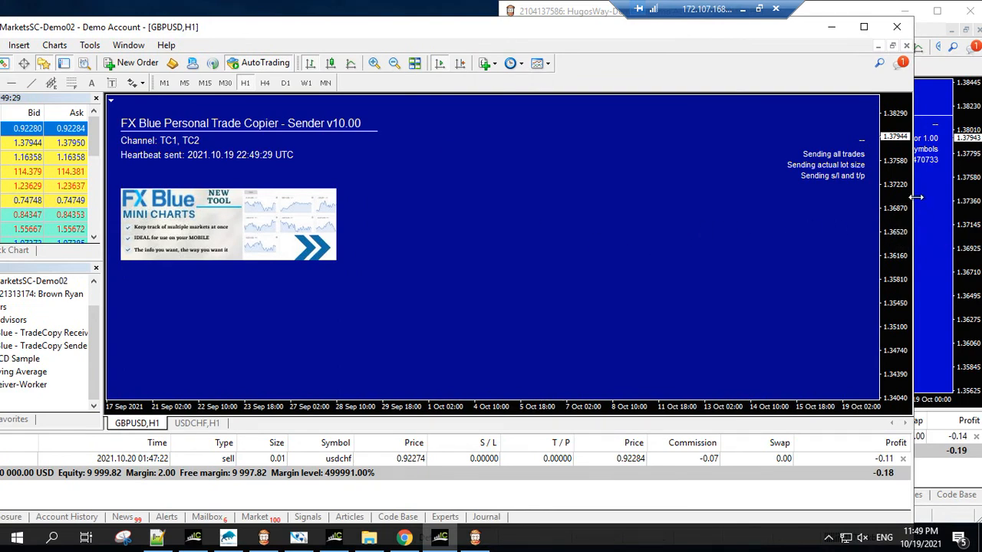
{"action": "left_click_drag", "start_coordinate": [917, 197], "coordinate": [503, 195]}
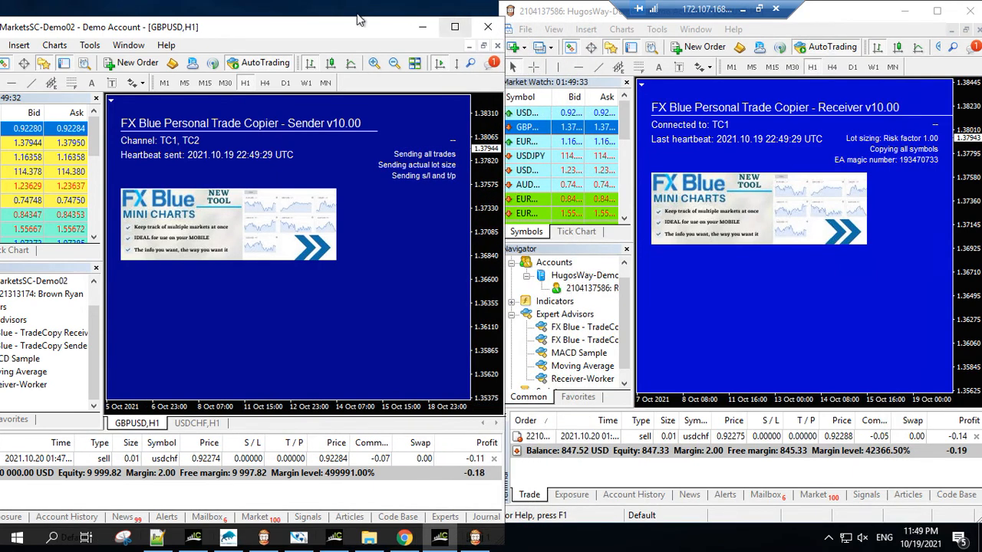
{"action": "left_click_drag", "start_coordinate": [352, 23], "coordinate": [431, 14]}
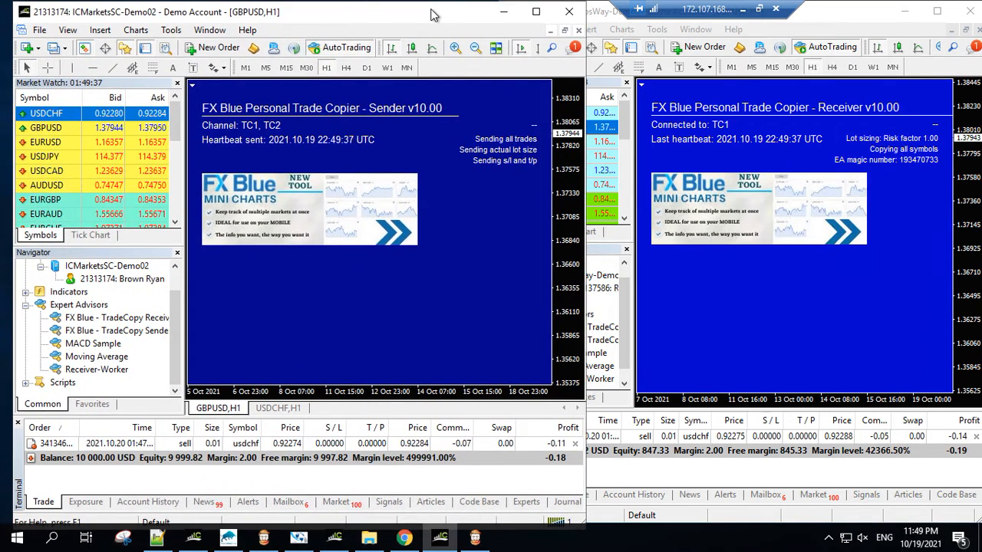
Step: Accept the One-Click Trading terms in the sender terminal and close its open USDCHF sell trade
{"action": "left_click", "coordinate": [575, 445]}
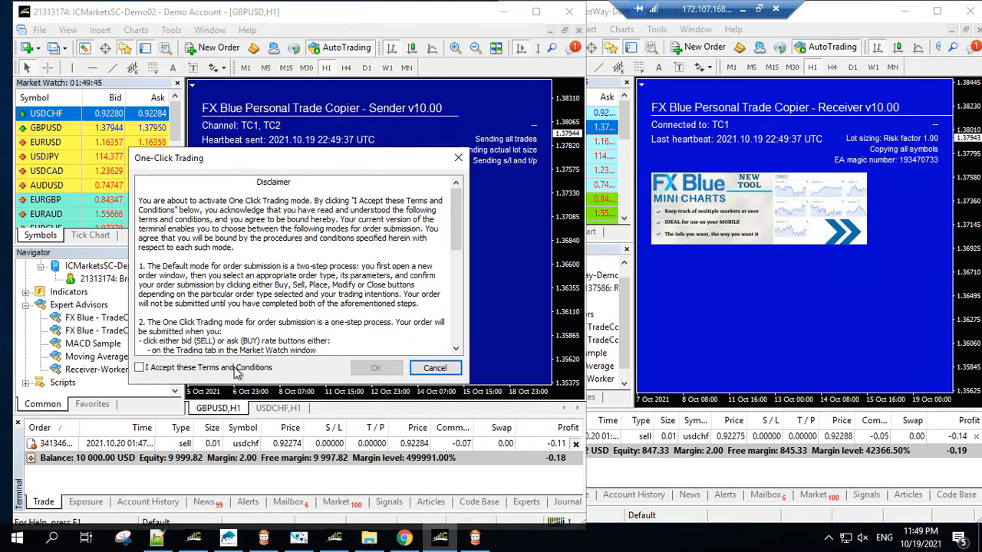
{"action": "left_click", "coordinate": [236, 368]}
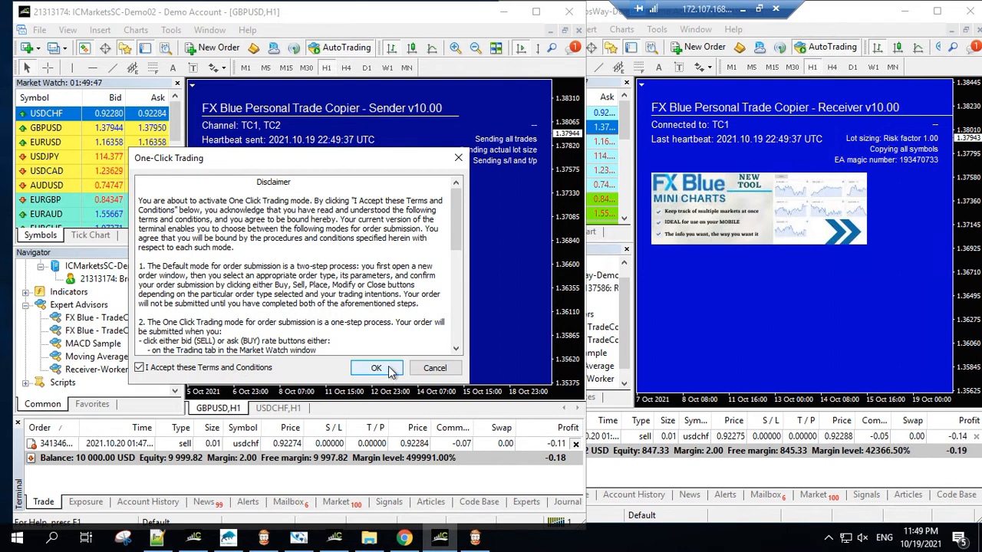
{"action": "left_click", "coordinate": [376, 369]}
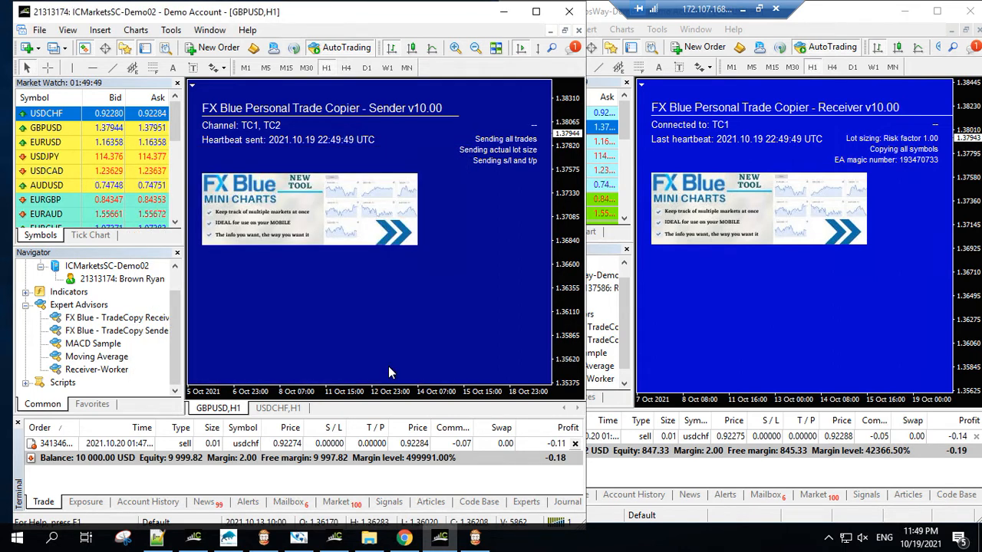
{"action": "left_click", "coordinate": [576, 443]}
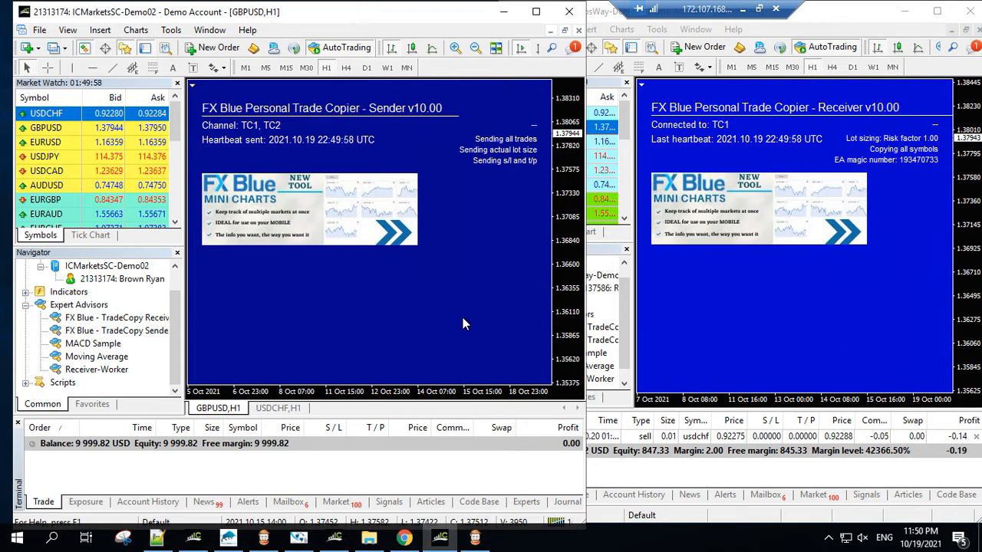
Step: Bring the receiver terminal fully into view, accept its One-Click Trading terms and close its leftover USDCHF sell trade
{"action": "left_click", "coordinate": [780, 297]}
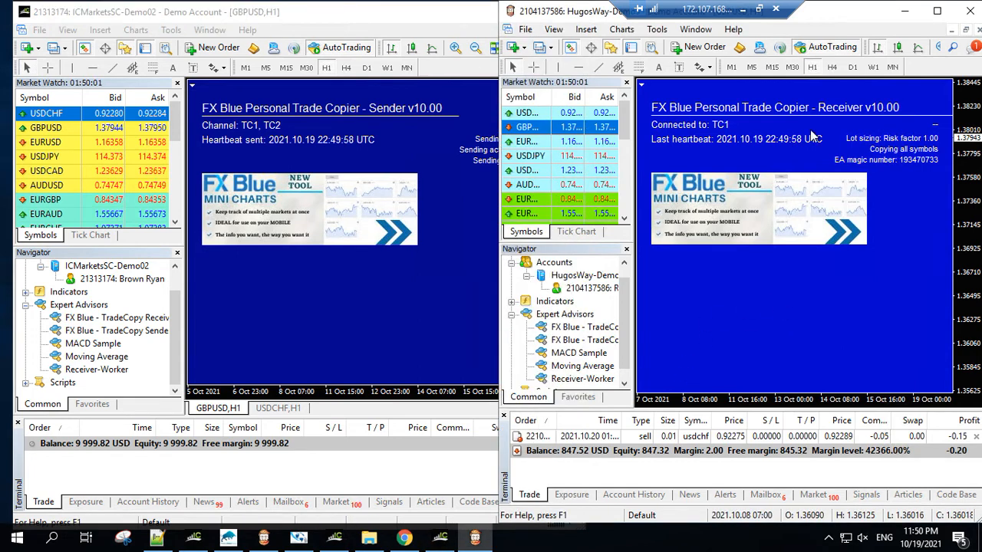
{"action": "left_click_drag", "start_coordinate": [849, 23], "coordinate": [758, 29]}
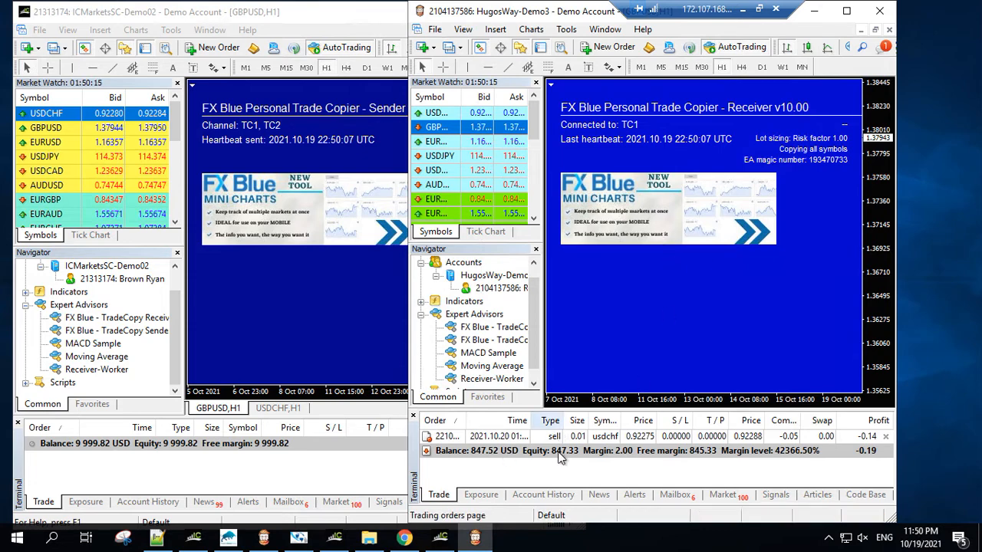
{"action": "left_click", "coordinate": [886, 436]}
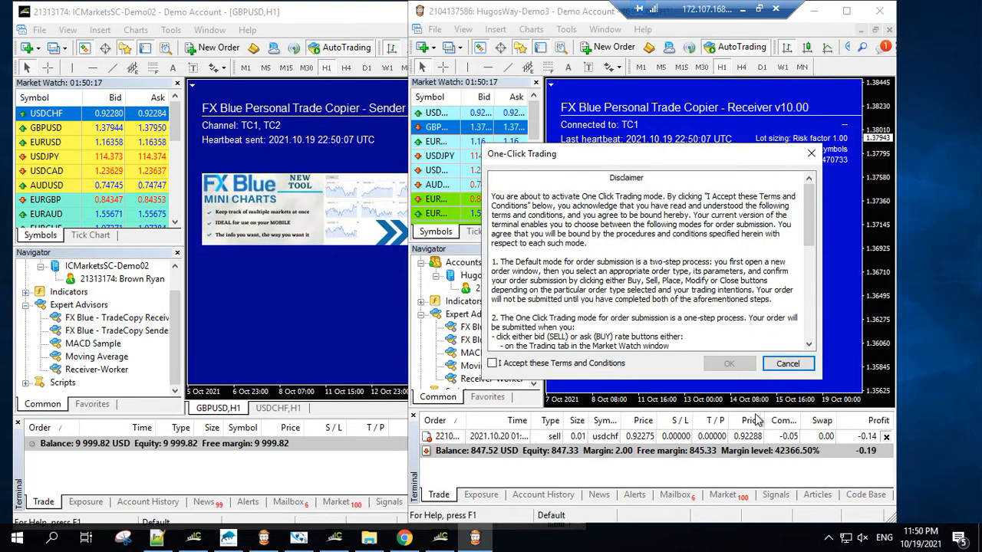
{"action": "left_click", "coordinate": [540, 364]}
{"action": "left_click", "coordinate": [727, 365]}
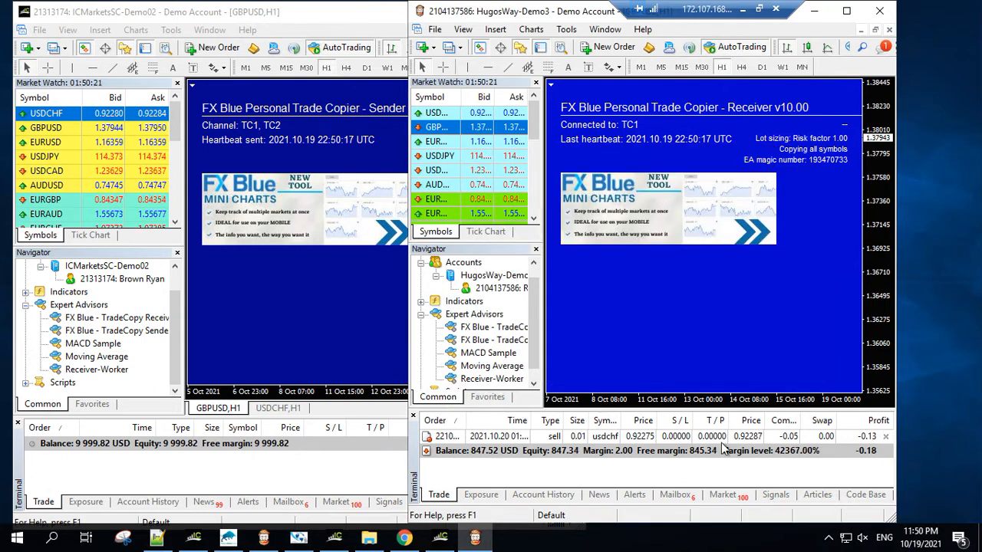
{"action": "left_click", "coordinate": [886, 437]}
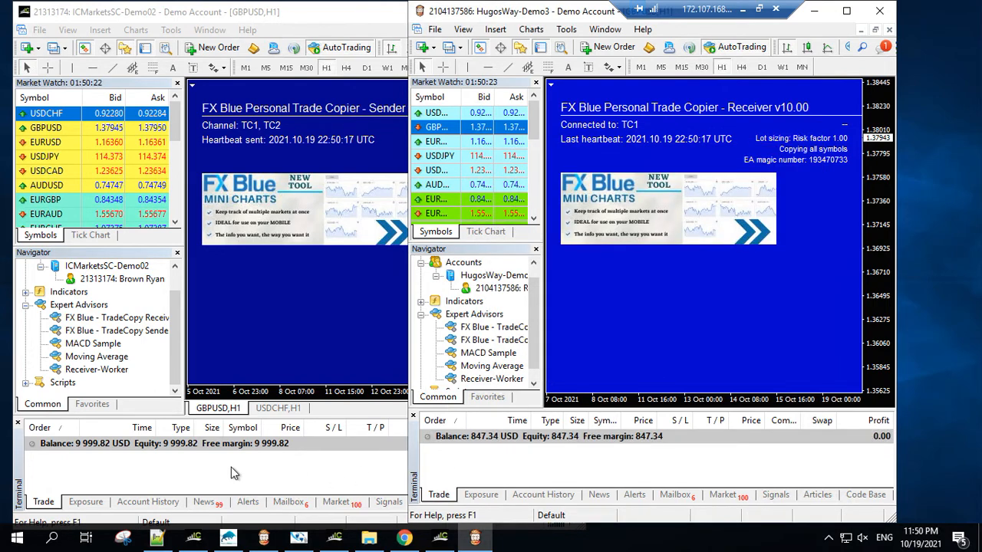
Step: Open a 0.01-lot USDCHF buy order at market in the sender terminal and close it to test the copying
{"action": "left_click", "coordinate": [220, 473]}
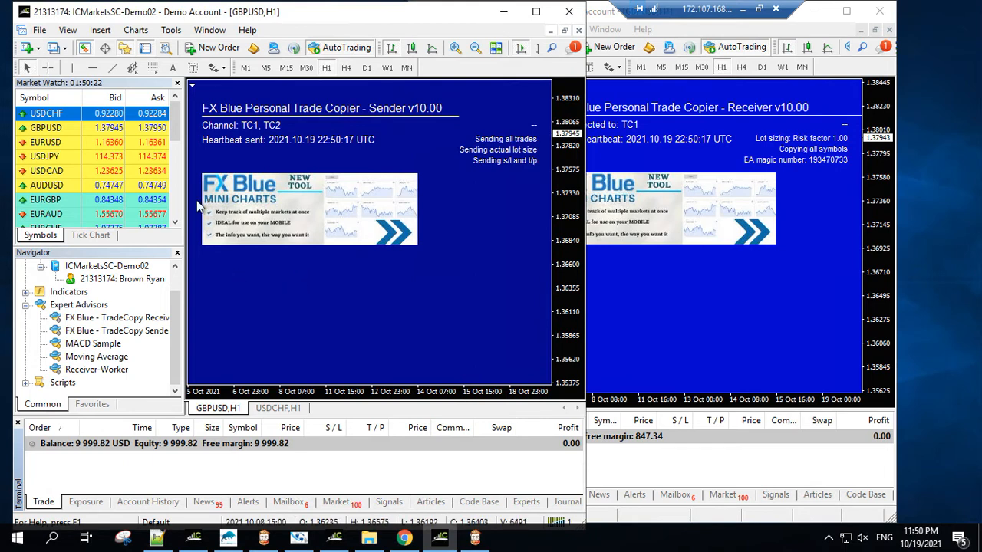
{"action": "right_click", "coordinate": [49, 112]}
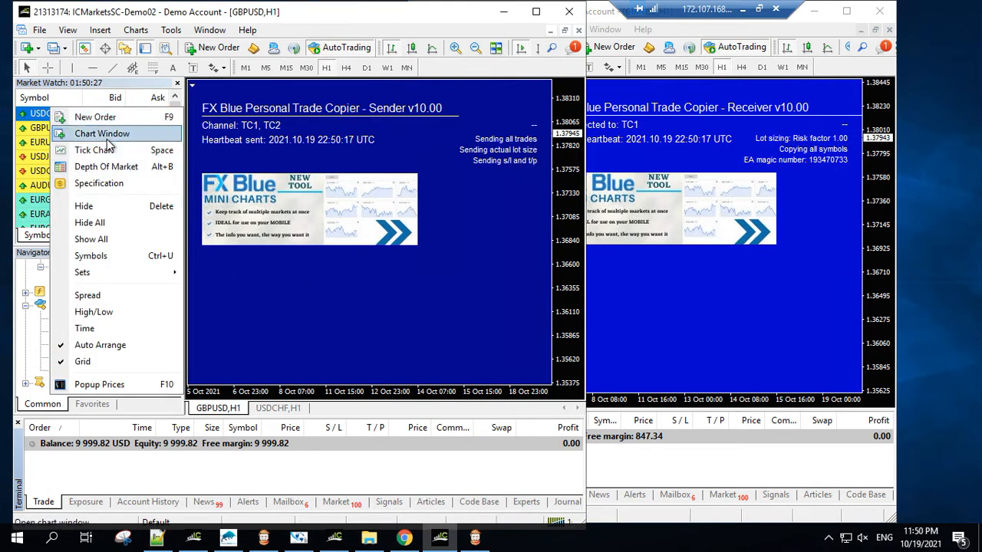
{"action": "left_click", "coordinate": [119, 120]}
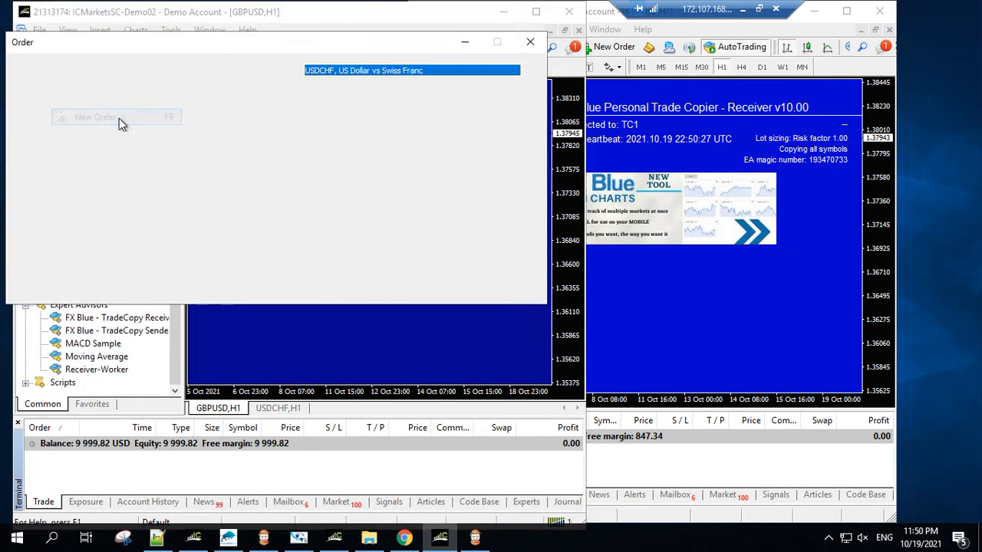
{"action": "left_click", "coordinate": [449, 229]}
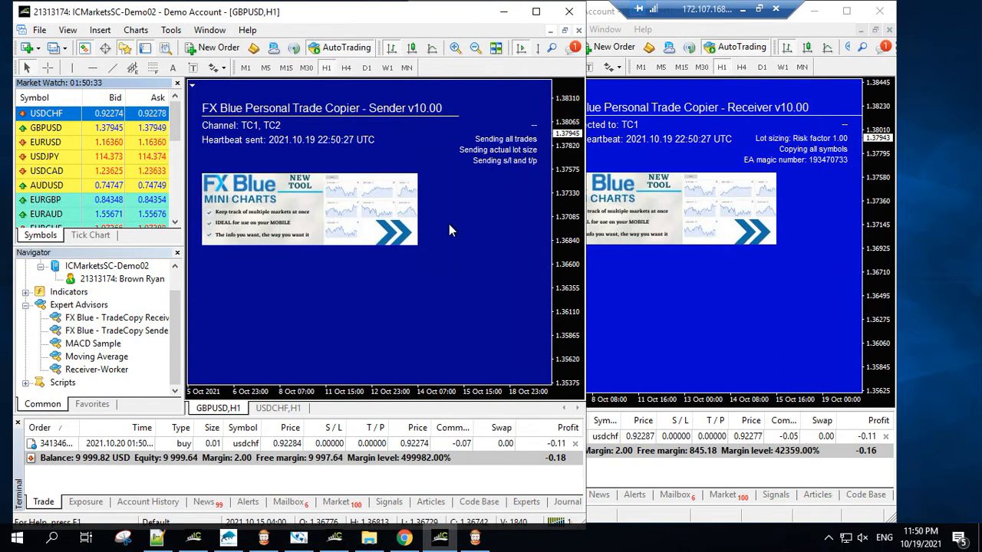
{"action": "left_click", "coordinate": [574, 444]}
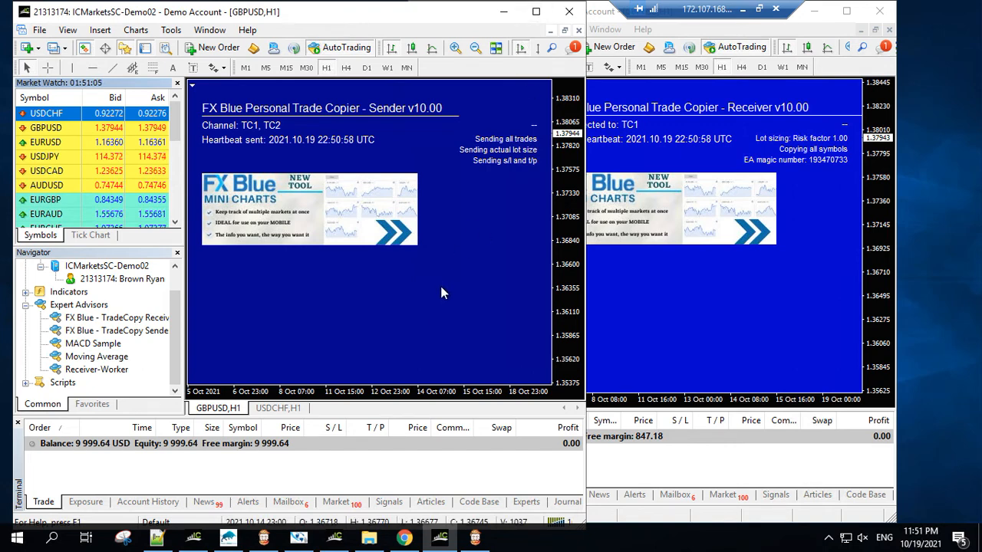
Step: Examine the TradeCopy Sender's lot sizing, LotSizeMultiplier and advanced inputs on the GBPUSD chart without changing them
{"action": "right_click", "coordinate": [350, 288]}
{"action": "mouse_move", "coordinate": [406, 287]}
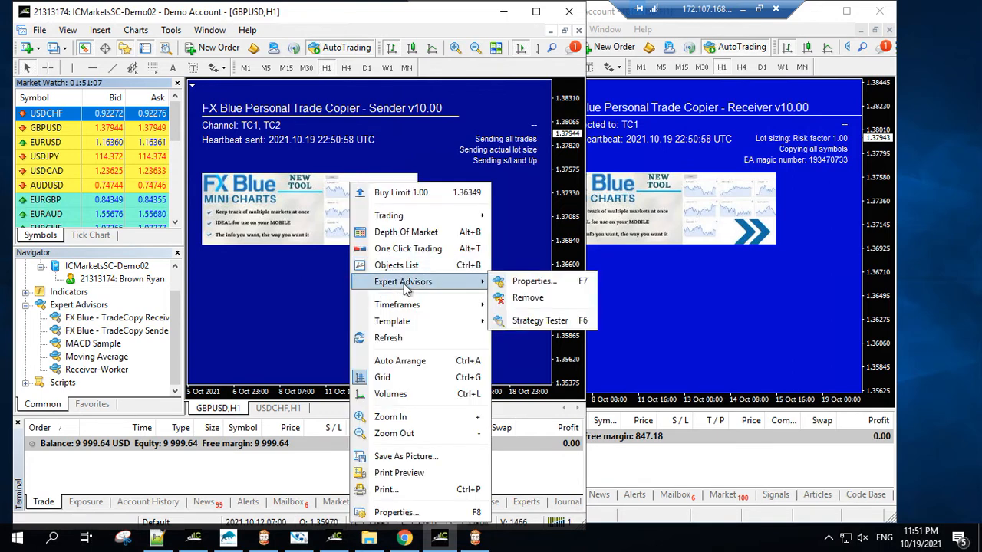
{"action": "left_click", "coordinate": [535, 281]}
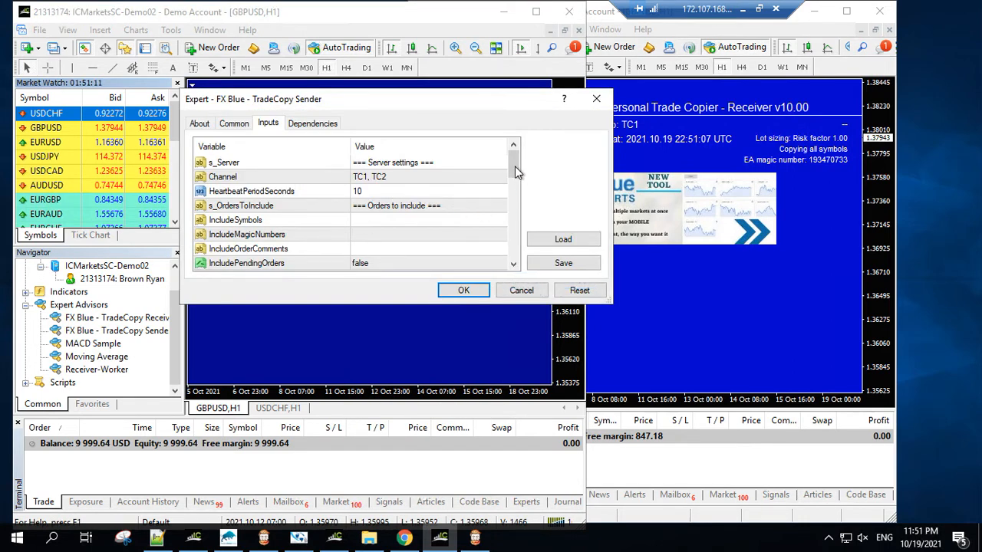
{"action": "left_click_drag", "start_coordinate": [513, 164], "coordinate": [518, 190]}
{"action": "left_click", "coordinate": [408, 235]}
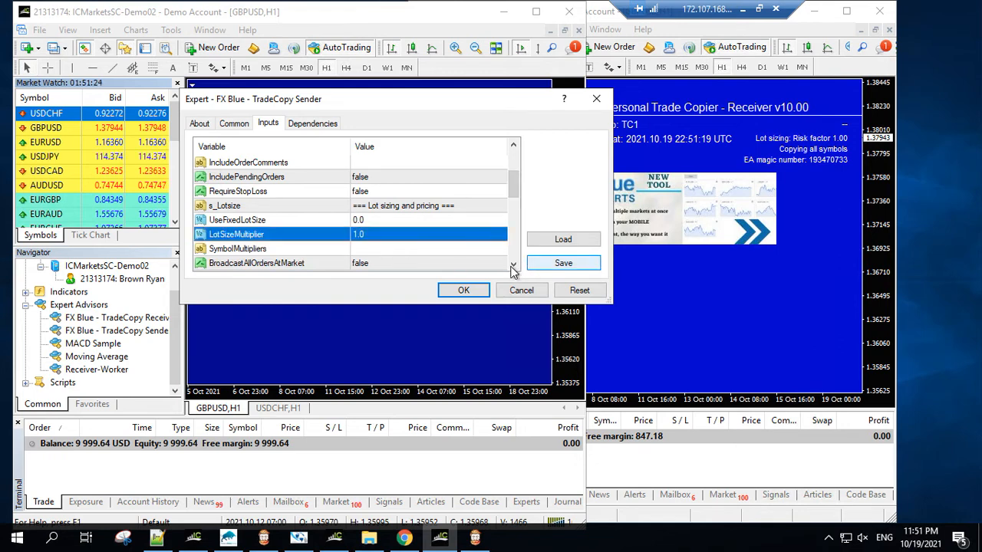
{"action": "scroll", "coordinate": [513, 270], "scroll_direction": "down", "scroll_amount": 5}
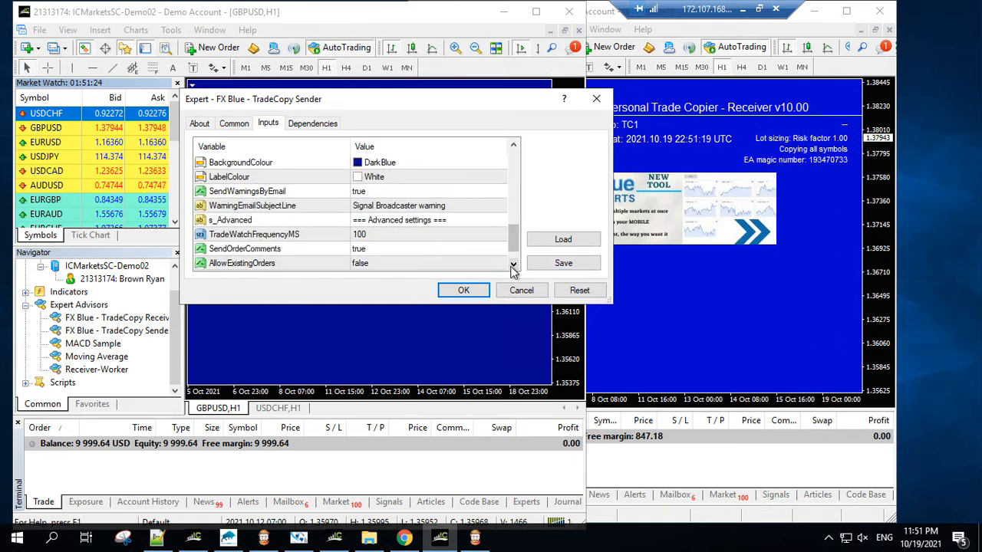
{"action": "left_click", "coordinate": [514, 266]}
{"action": "left_click", "coordinate": [514, 267]}
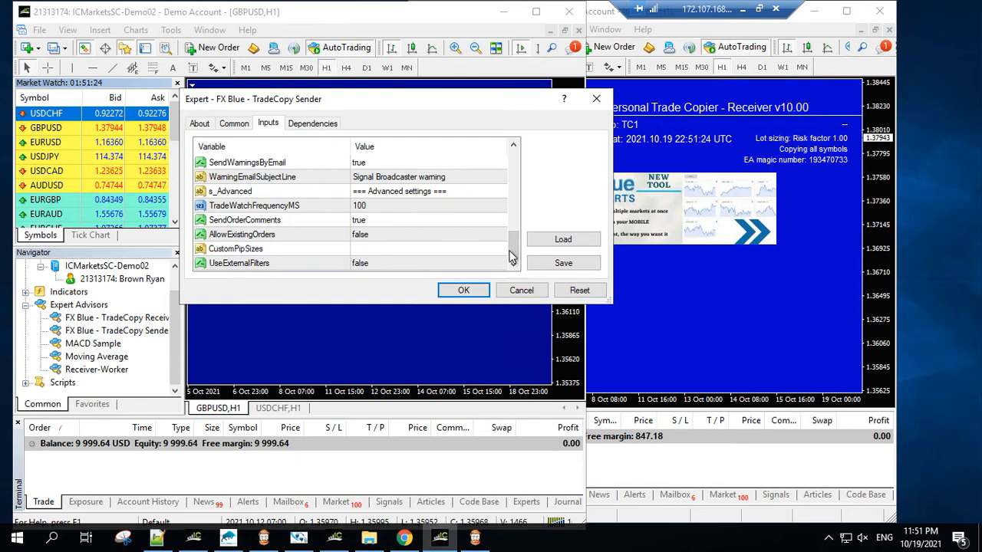
{"action": "left_click_drag", "start_coordinate": [510, 248], "coordinate": [513, 193]}
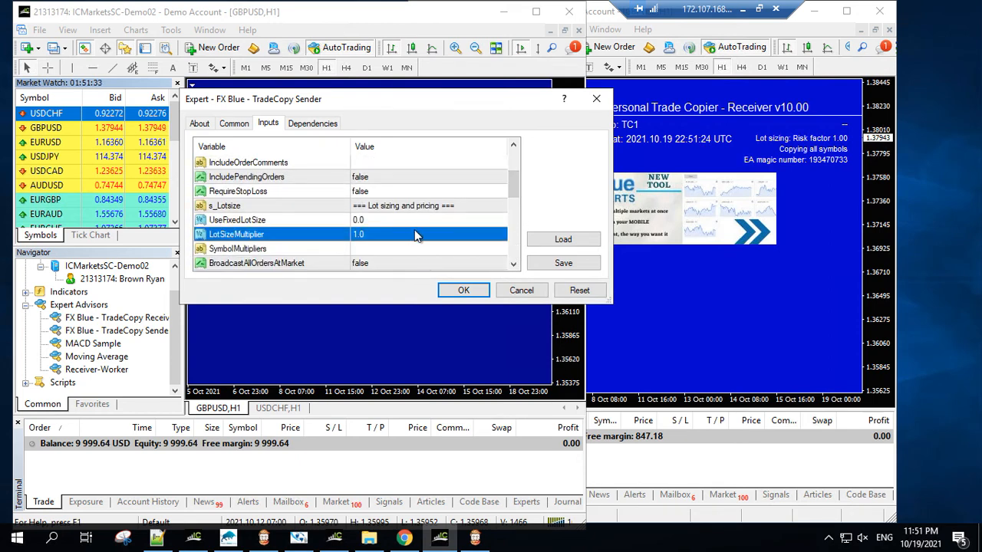
{"action": "left_click", "coordinate": [525, 289]}
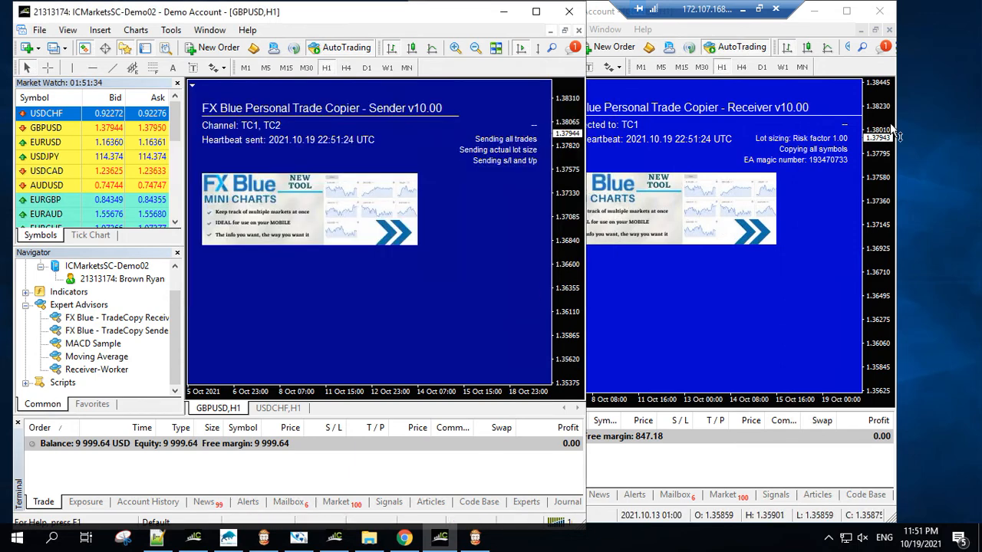
Step: Set the TradeCopy Receiver's UseRiskFactor input to 2.0 in the receiver terminal and apply the settings
{"action": "left_click", "coordinate": [811, 201]}
{"action": "right_click", "coordinate": [811, 201]}
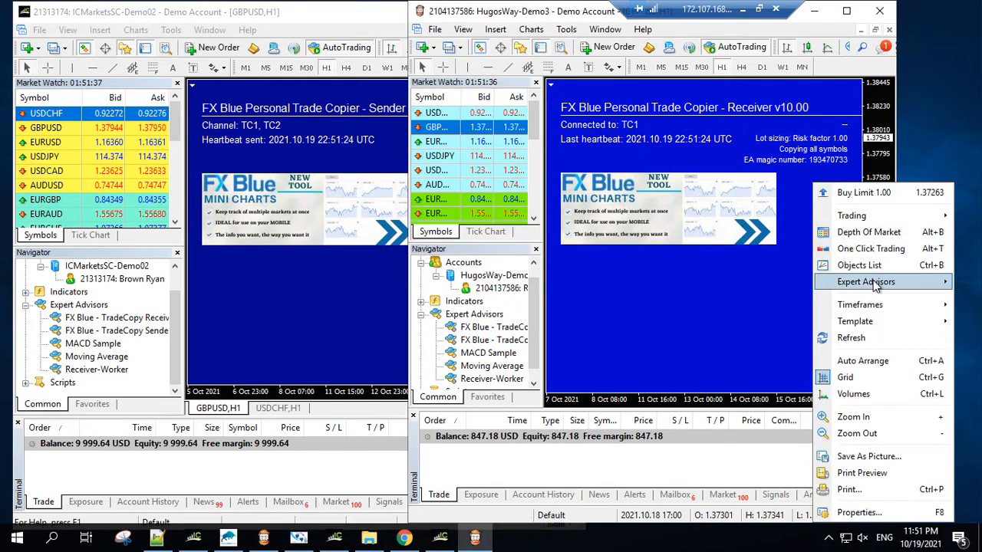
{"action": "mouse_move", "coordinate": [872, 284]}
{"action": "left_click", "coordinate": [752, 280]}
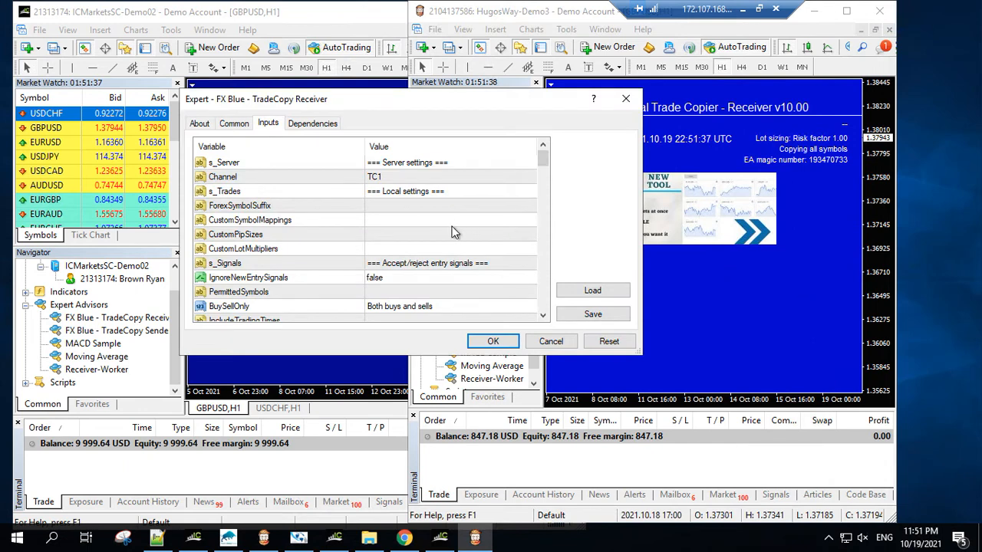
{"action": "left_click_drag", "start_coordinate": [542, 167], "coordinate": [551, 223]}
{"action": "left_click", "coordinate": [405, 248]}
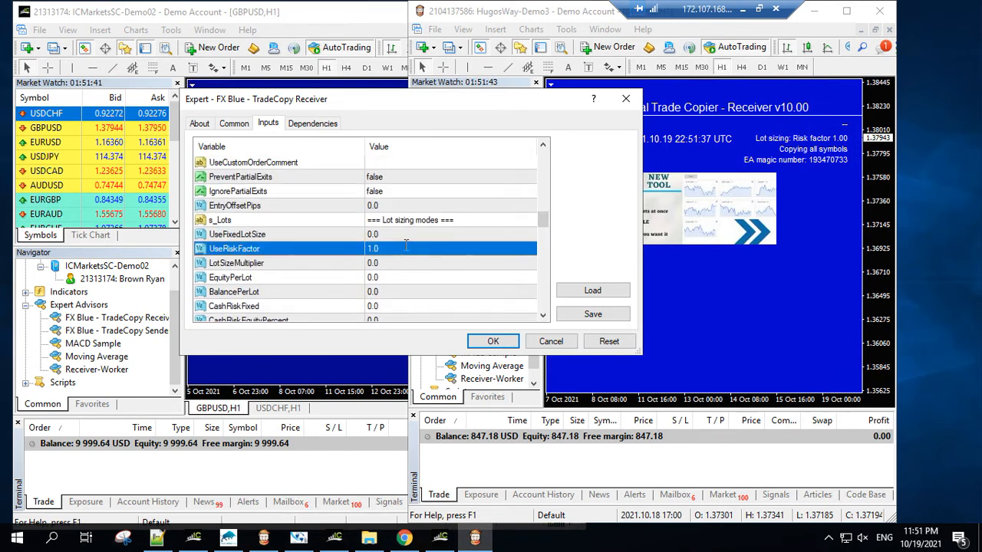
{"action": "left_click", "coordinate": [422, 249]}
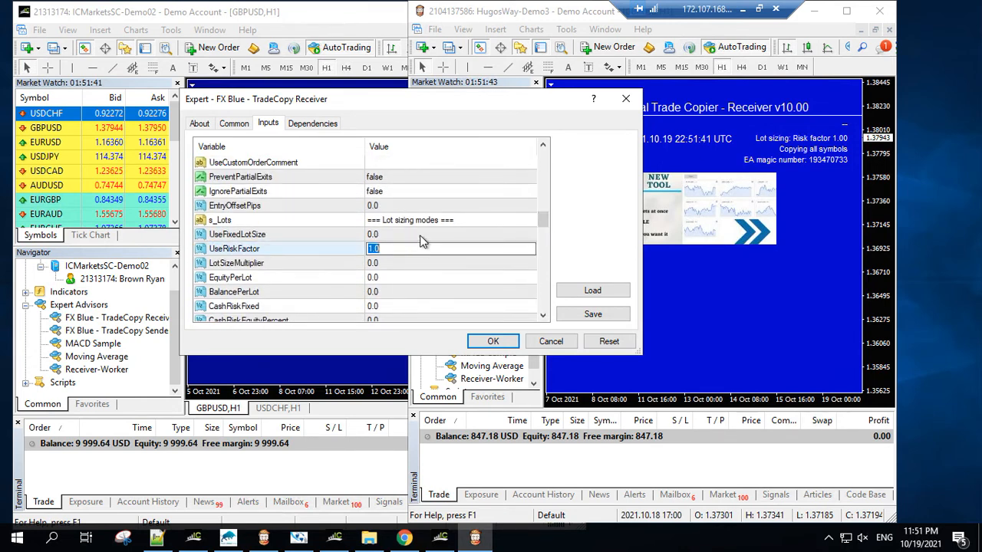
{"action": "type", "text": "2"}
{"action": "left_click", "coordinate": [434, 272]}
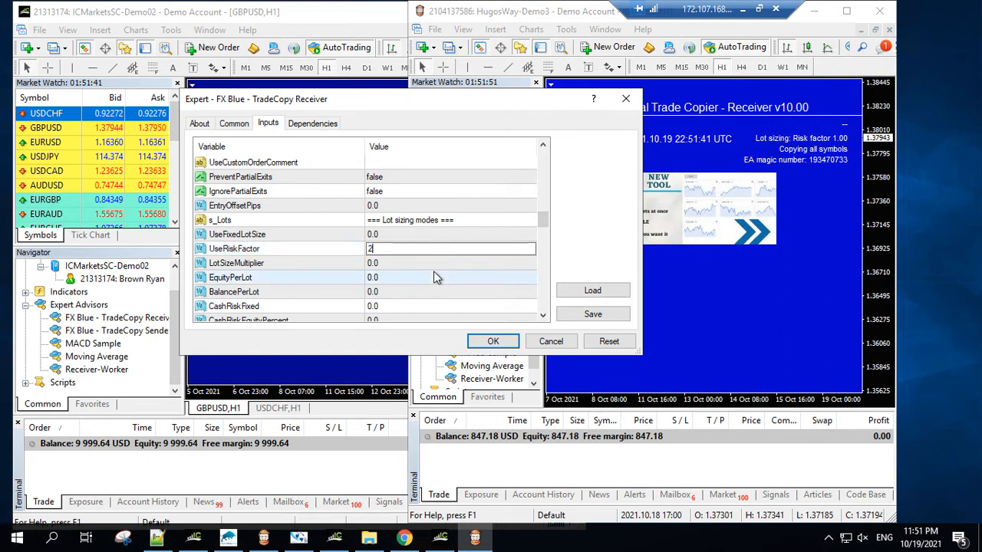
{"action": "left_click", "coordinate": [495, 342]}
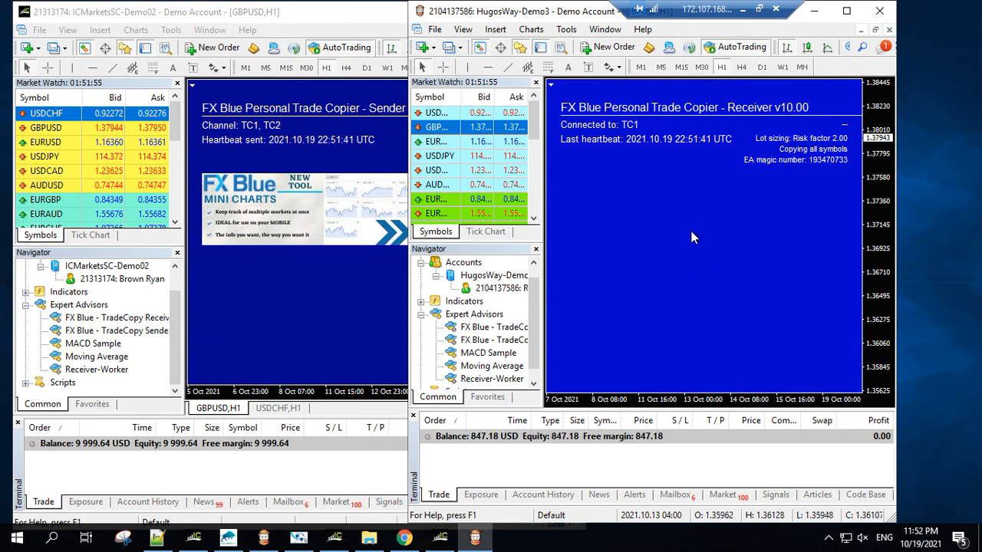
Step: Place a 0.01-lot USDCHF sell order at market in the sender terminal
{"action": "left_click", "coordinate": [271, 289]}
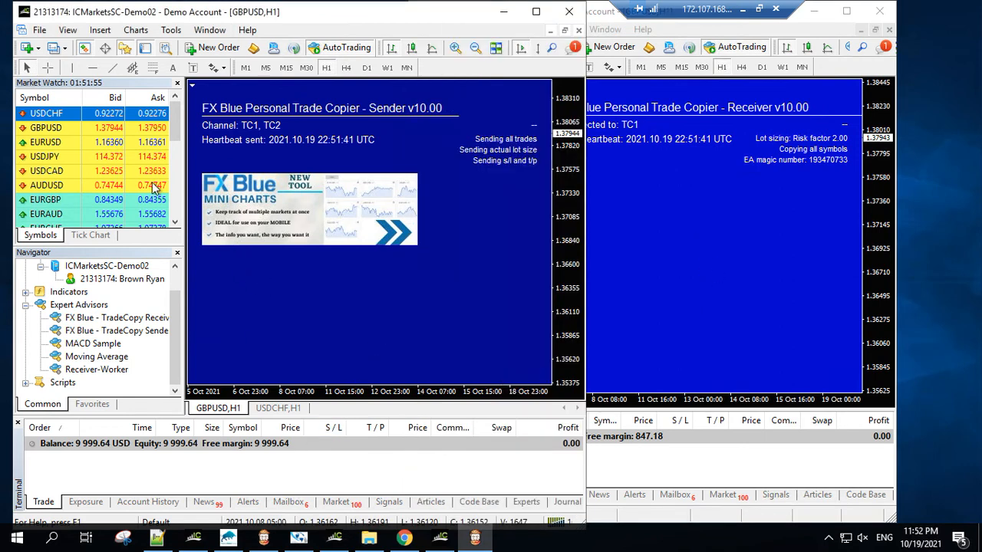
{"action": "right_click", "coordinate": [57, 116]}
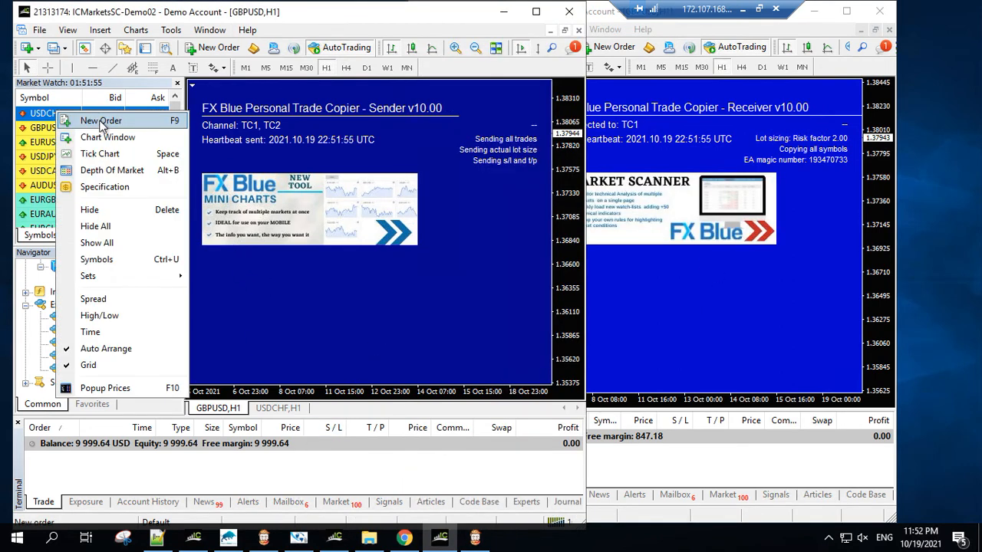
{"action": "left_click", "coordinate": [101, 123]}
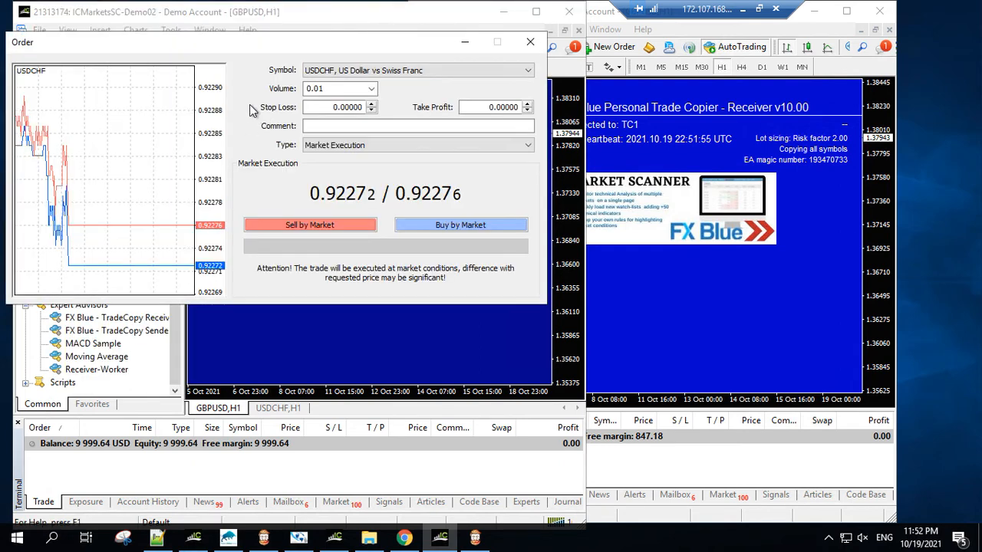
{"action": "left_click", "coordinate": [323, 225]}
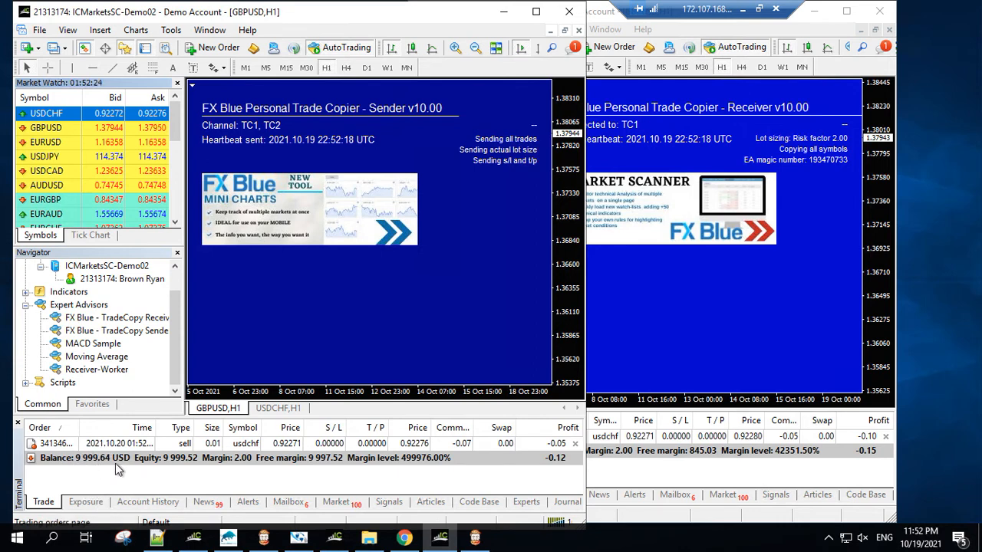
Step: Compare the USDCHF sell trade in both terminals, close it in the sender terminal and check the receiver's open trades
{"action": "left_click", "coordinate": [646, 344]}
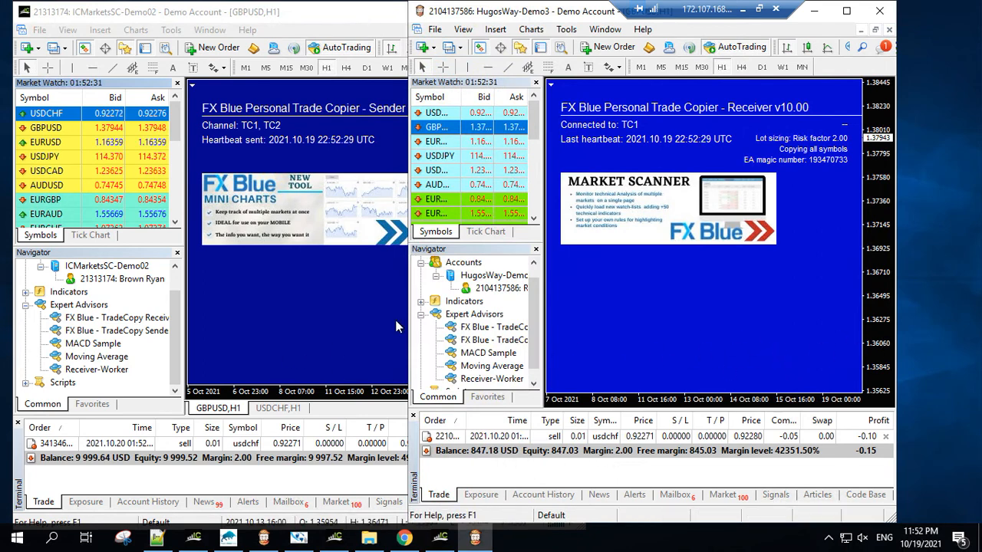
{"action": "left_click", "coordinate": [372, 322]}
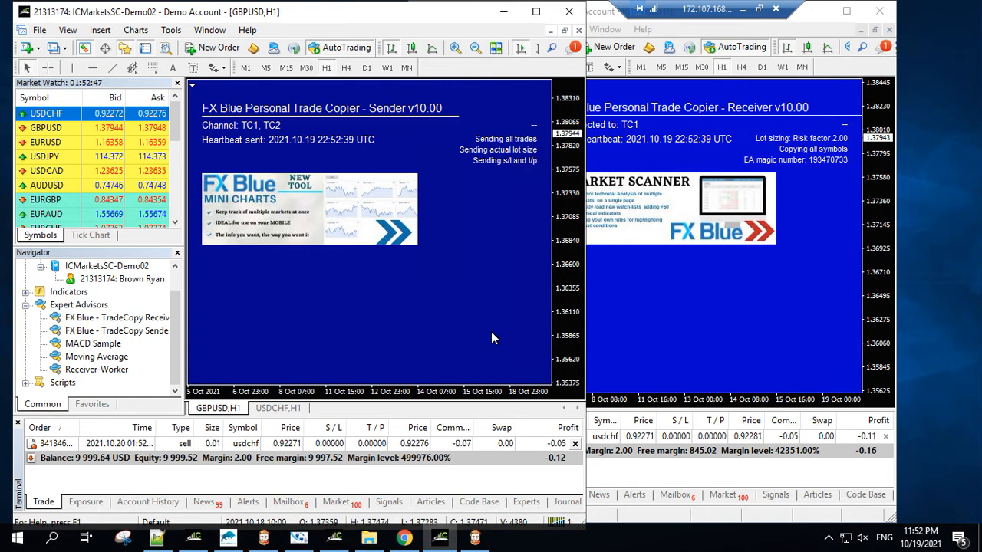
{"action": "left_click", "coordinate": [575, 444]}
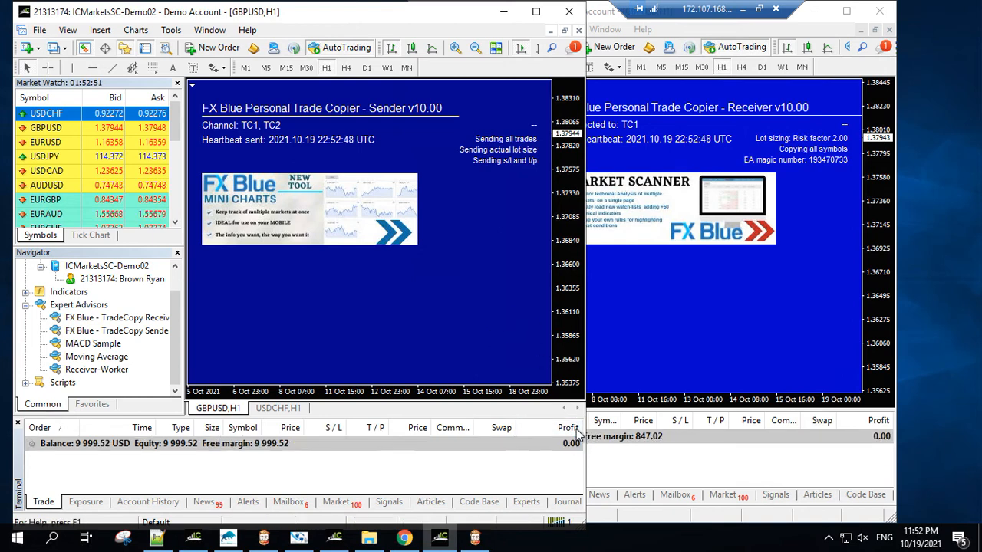
{"action": "left_click", "coordinate": [698, 328]}
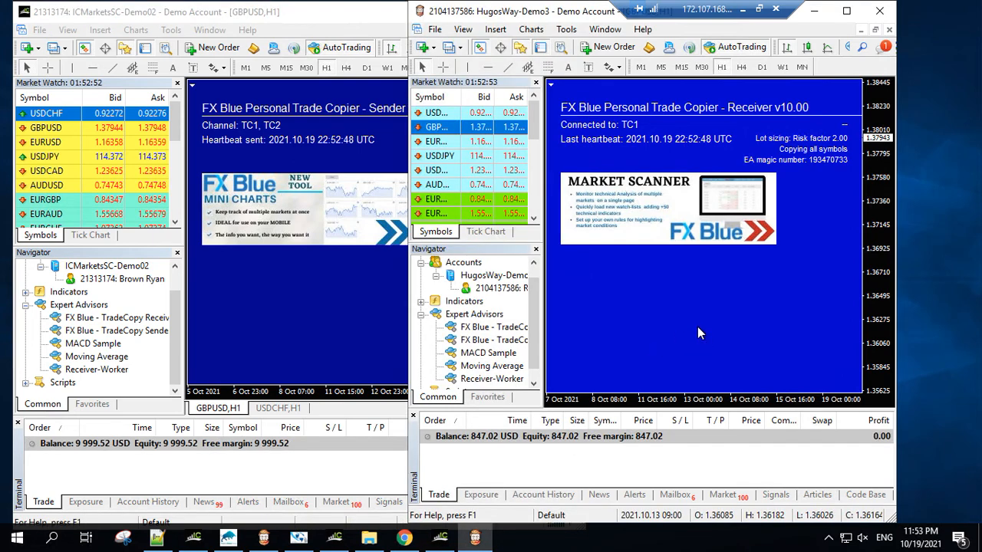